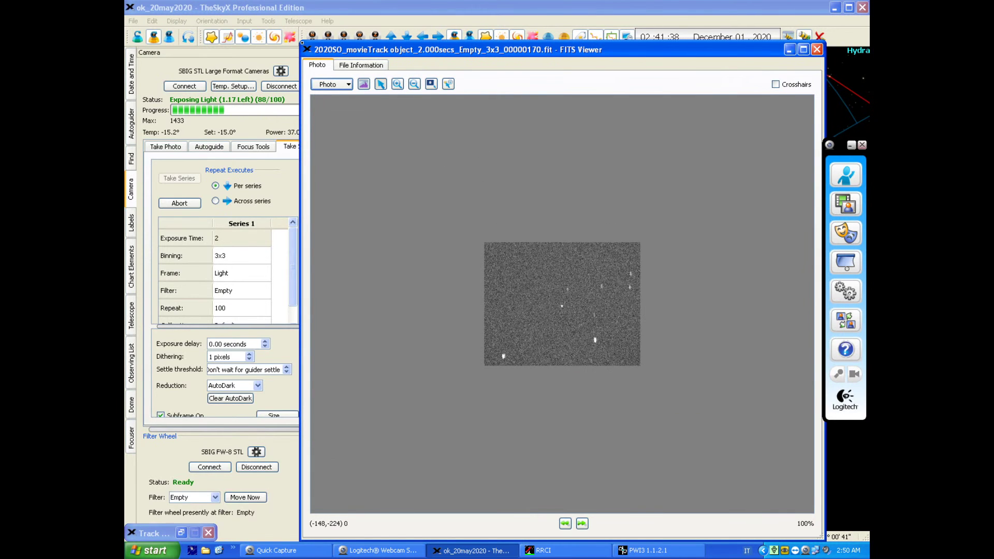
Shrink the FITS Viewer window so the camera settings and sky chart behind it are uncovered.
{"action": "key", "text": "alt+space"}
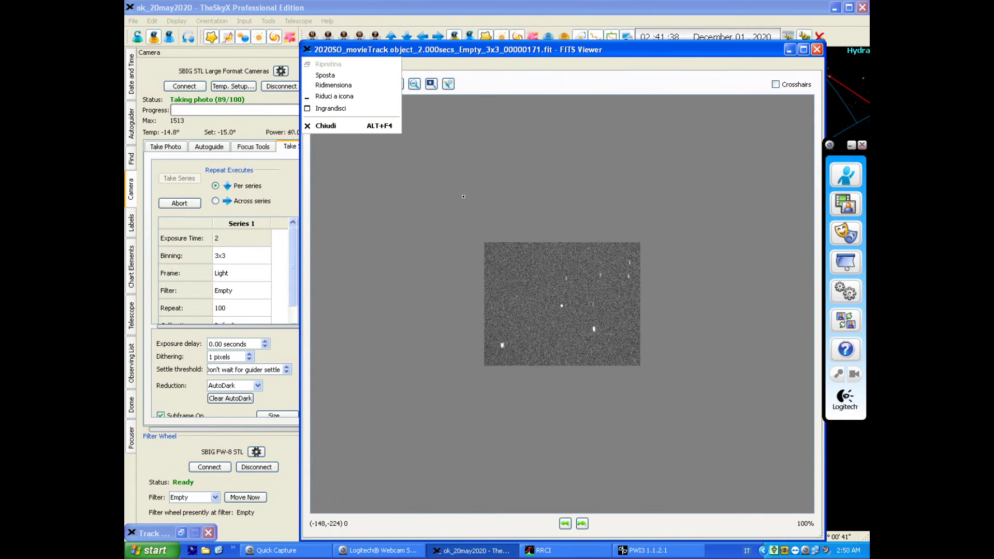
{"action": "key", "text": "Escape"}
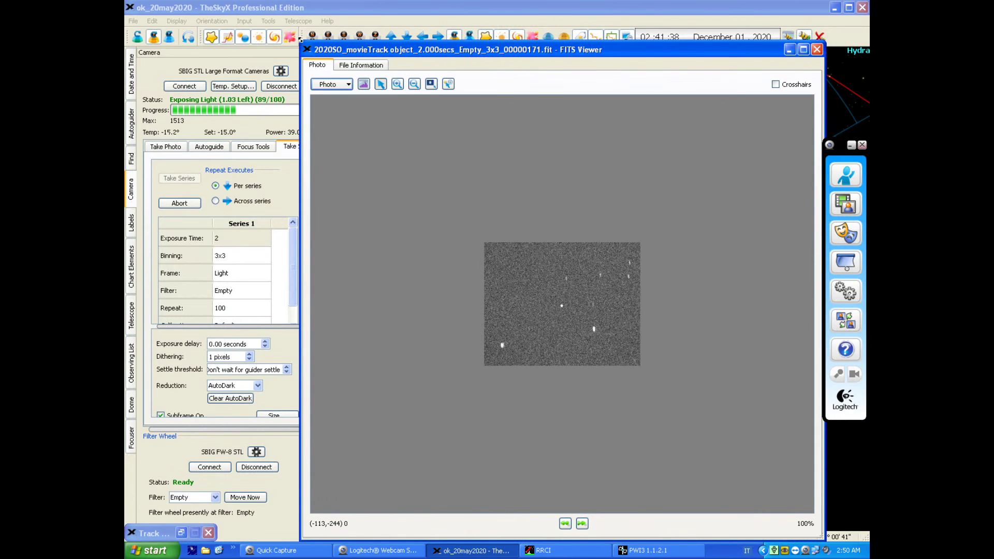
{"action": "left_click_drag", "start_coordinate": [300, 39], "coordinate": [417, 174]}
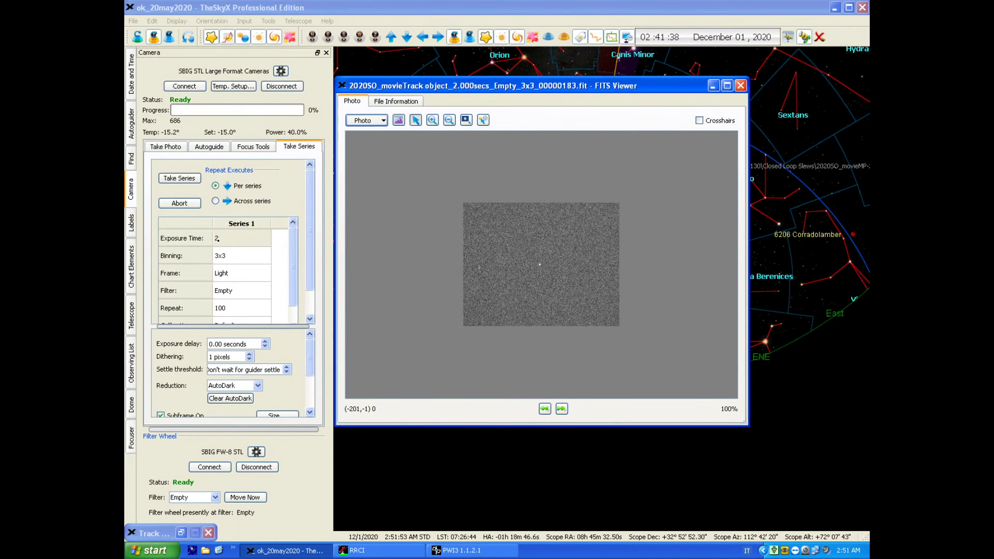
Set the photo series' exposure time to 30 seconds and its binning to 2x2.
{"action": "left_click", "coordinate": [218, 239]}
{"action": "type", "text": "30"}
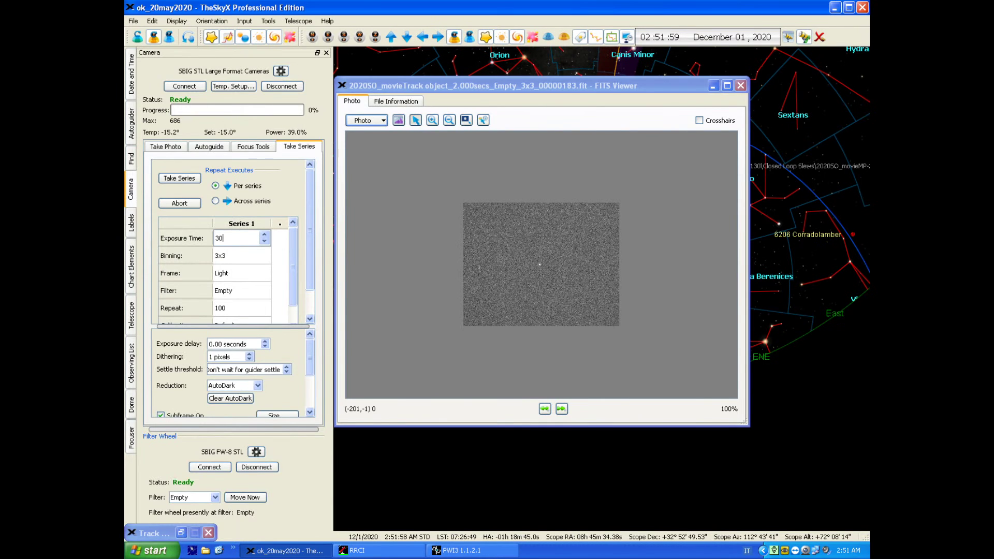
{"action": "left_click", "coordinate": [239, 258]}
{"action": "type", "text": "2x2"}
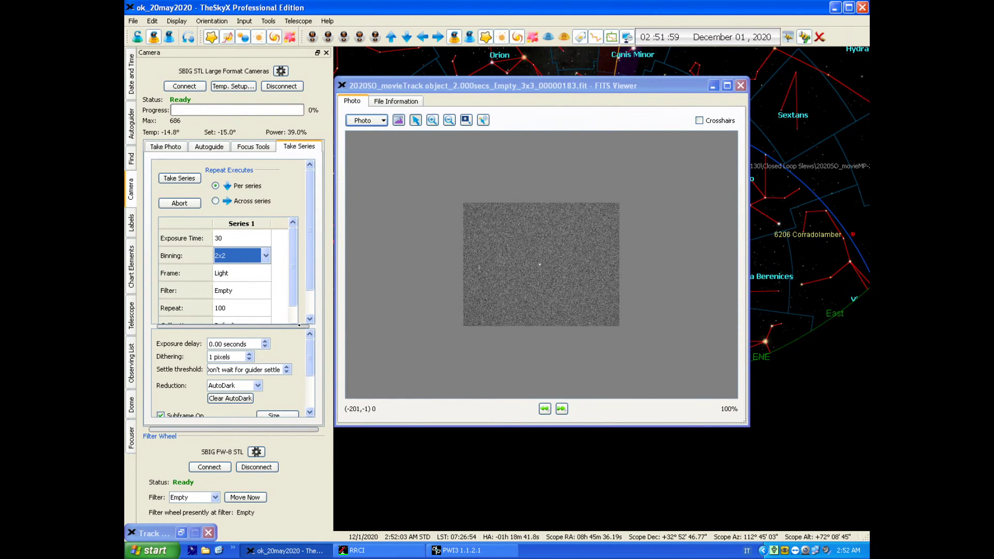
Turn off the subframe and set the series' image reduction to Full Calibration.
{"action": "left_click", "coordinate": [253, 146]}
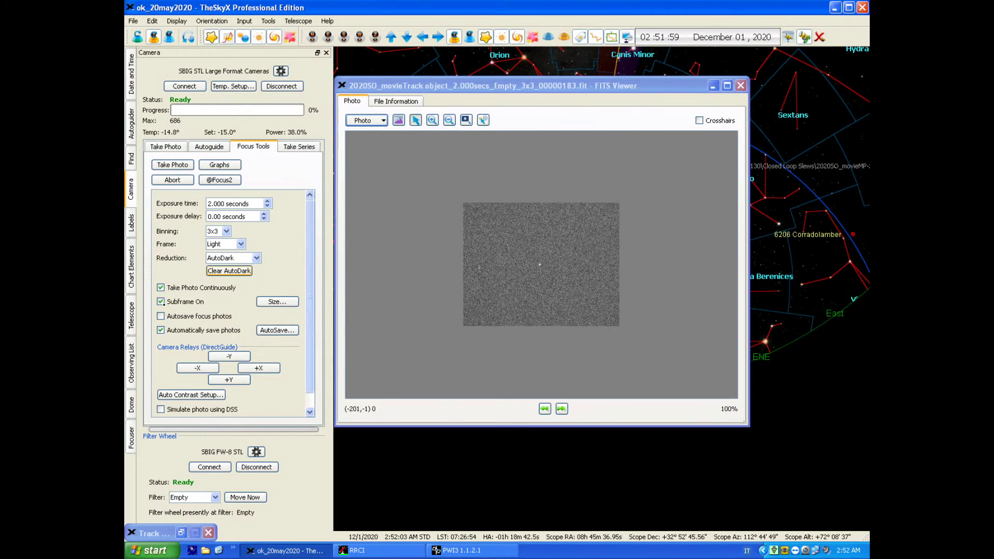
{"action": "left_click", "coordinate": [303, 148]}
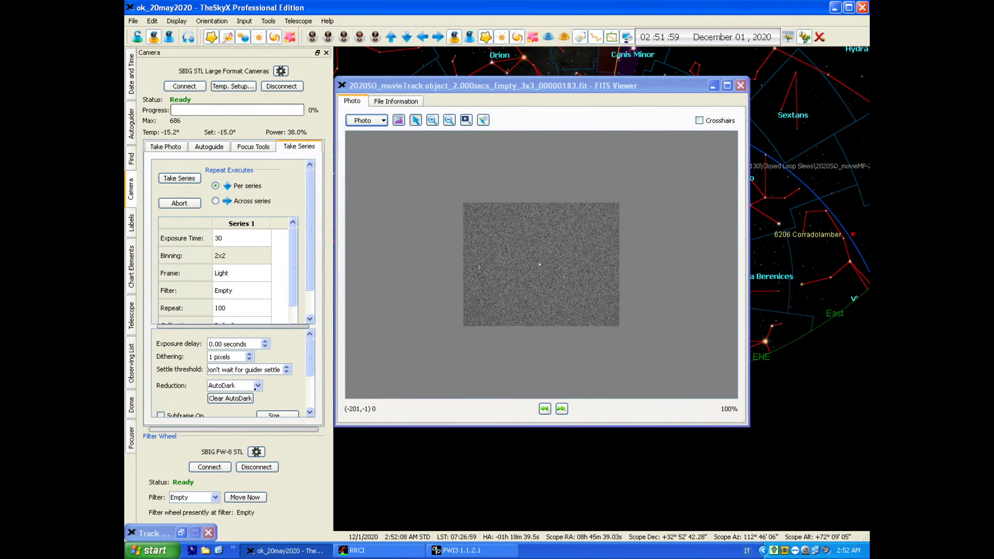
{"action": "left_click", "coordinate": [257, 385]}
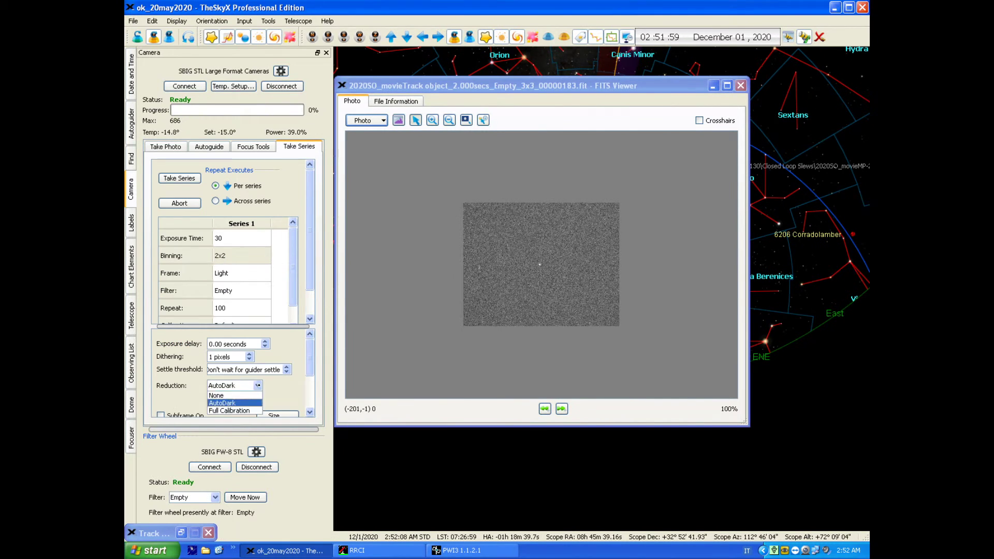
{"action": "left_click", "coordinate": [246, 411]}
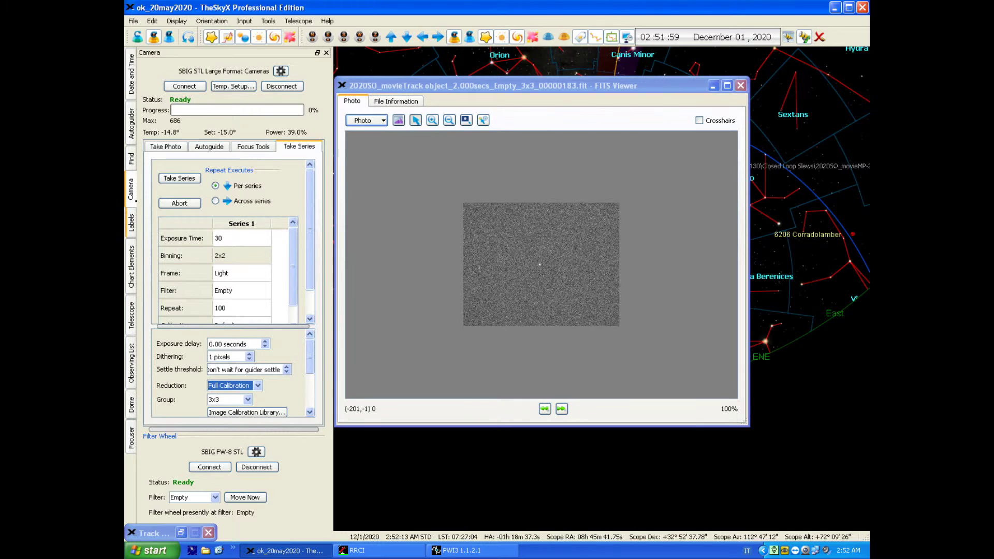
Stop the satellite tracking so the telescope tracks at sidereal rate, and return to the camera settings.
{"action": "left_click", "coordinate": [131, 320]}
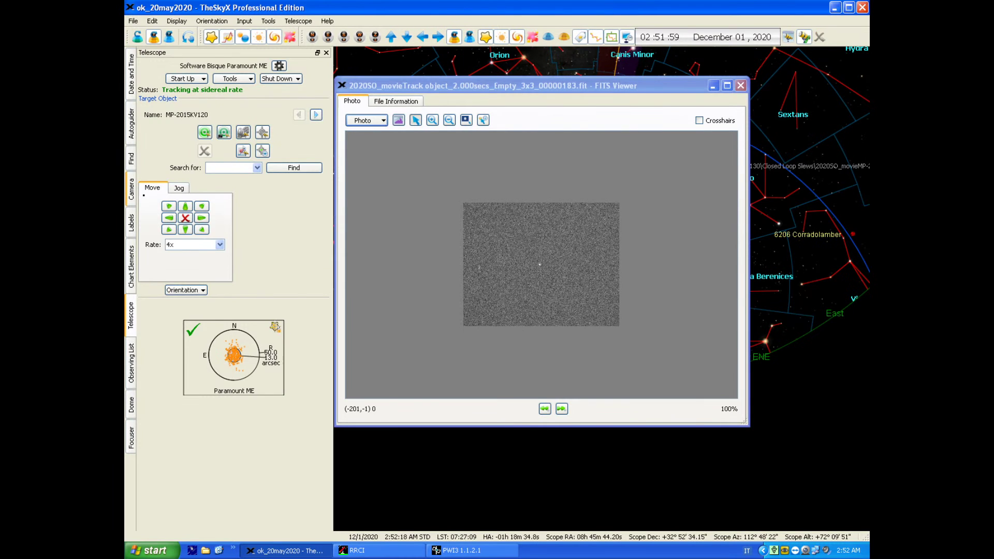
{"action": "left_click", "coordinate": [132, 189]}
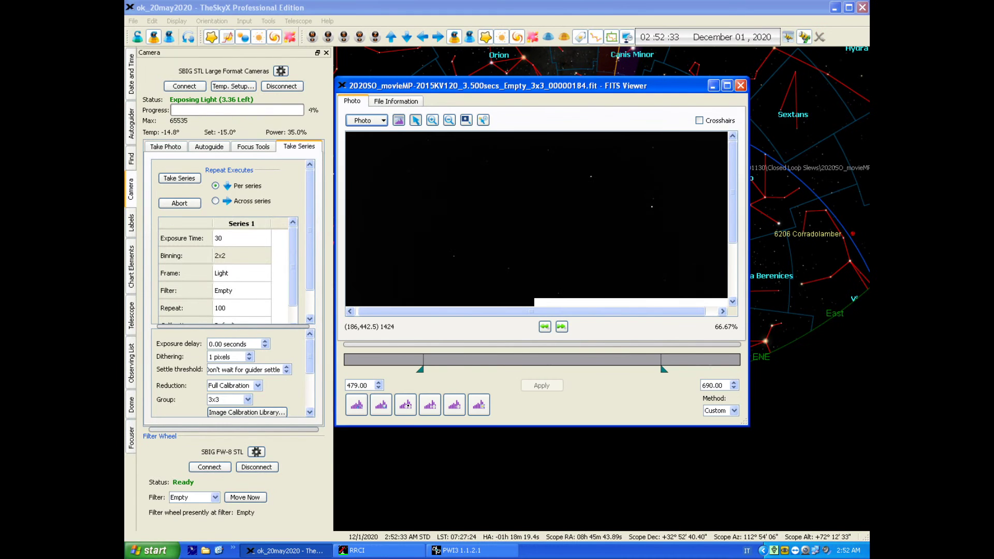
Stretch the photo's contrast with the Bjorn method, weak background and highlights, and try to take the series.
{"action": "left_click", "coordinate": [381, 408]}
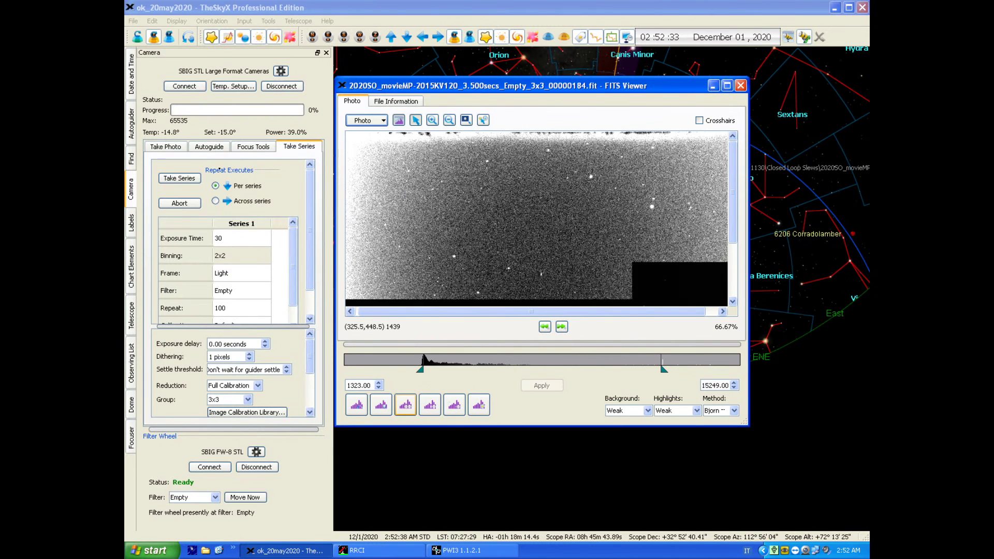
{"action": "left_click", "coordinate": [179, 178]}
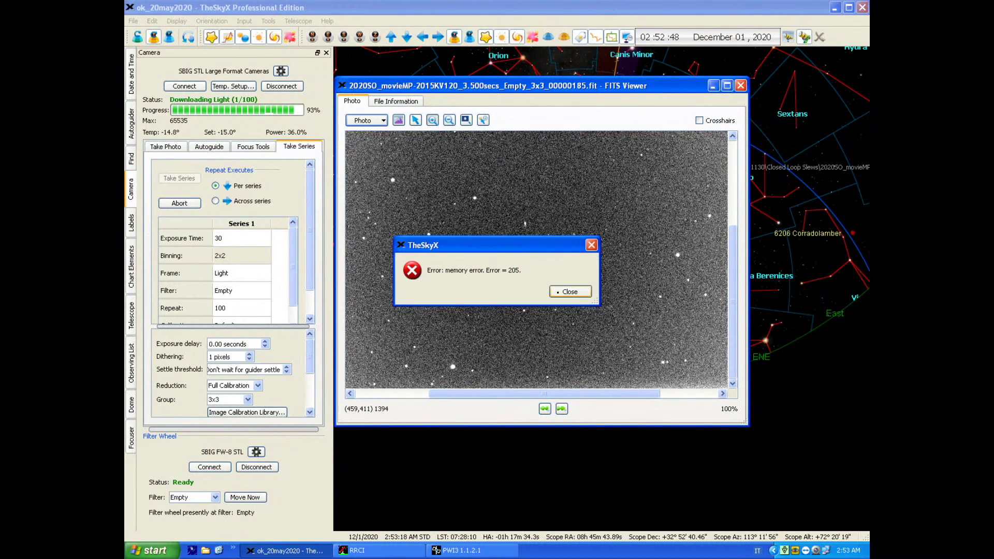
{"action": "left_click", "coordinate": [569, 291]}
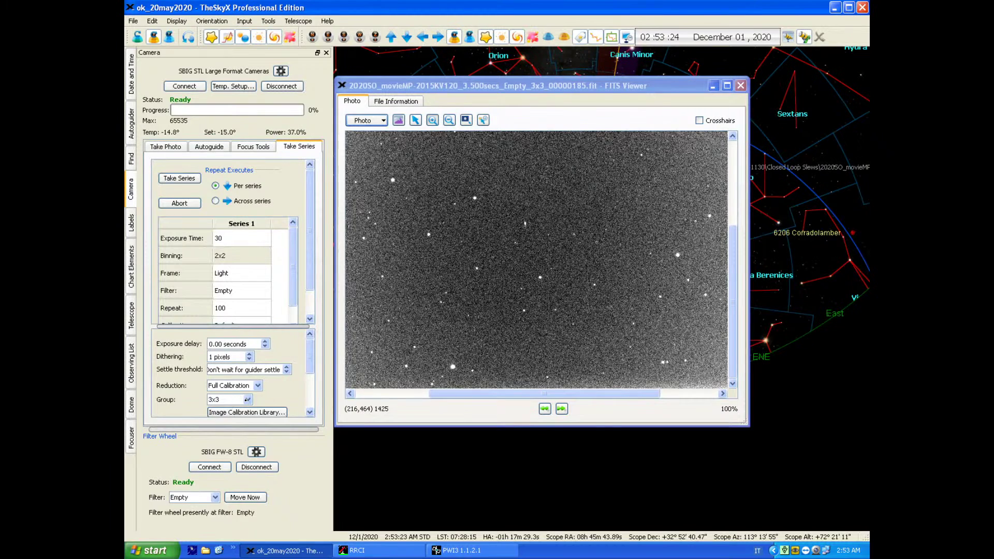
Set the Full Calibration group to 2x2 and take the photo series again.
{"action": "left_click", "coordinate": [247, 399]}
{"action": "left_click", "coordinate": [217, 424]}
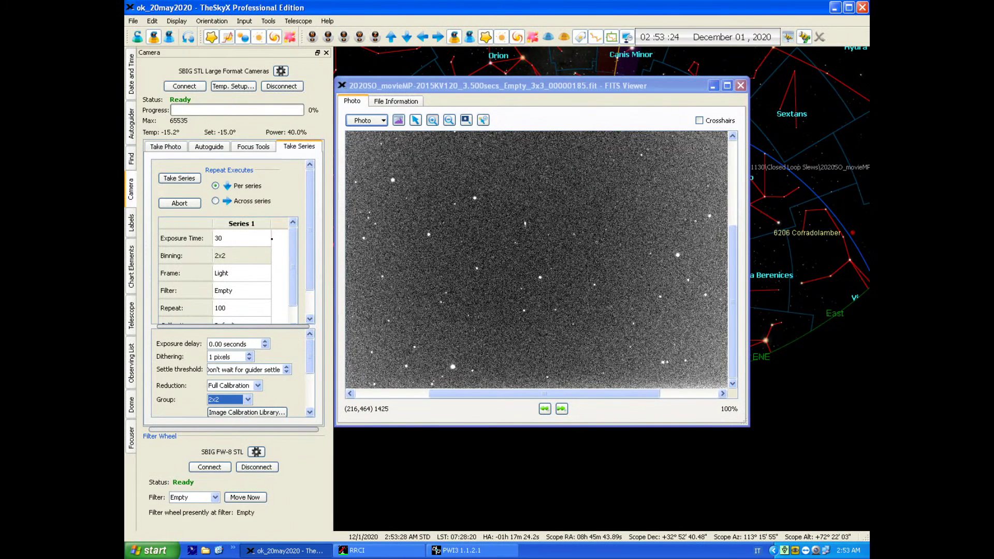
{"action": "left_click", "coordinate": [173, 177]}
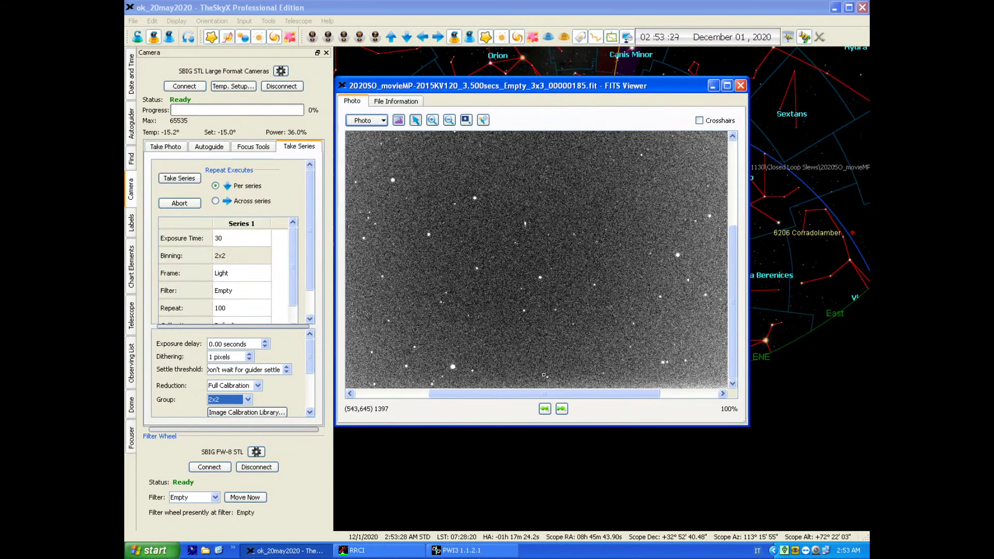
Recenter the telescope on a point near the lower edge of the photo using the camera relays.
{"action": "right_click", "coordinate": [543, 374]}
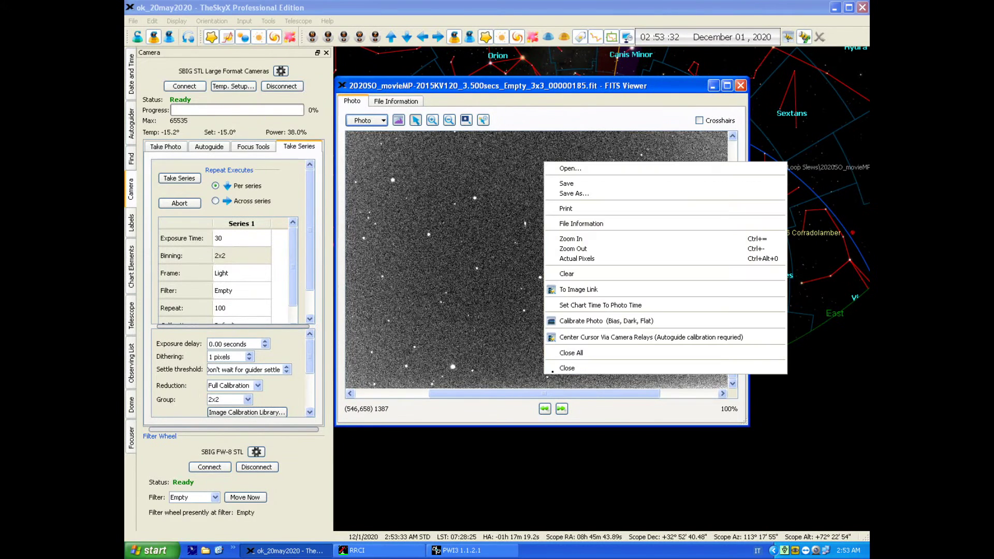
{"action": "left_click", "coordinate": [574, 337]}
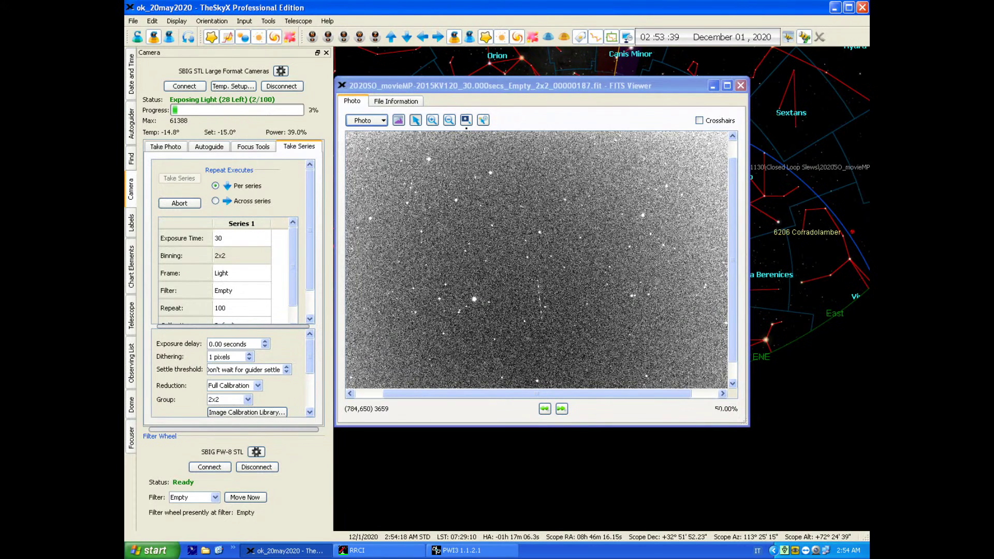
Show crosshairs on the 30-second photo at 100% zoom and enlarge the FITS Viewer window.
{"action": "left_click", "coordinate": [588, 330]}
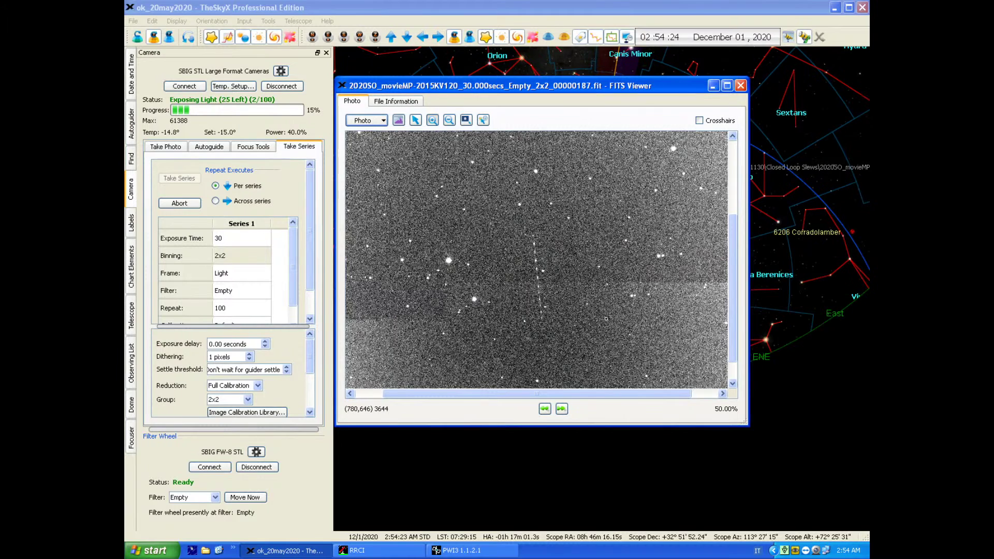
{"action": "scroll", "coordinate": [631, 231], "scroll_direction": "up", "scroll_amount": 1}
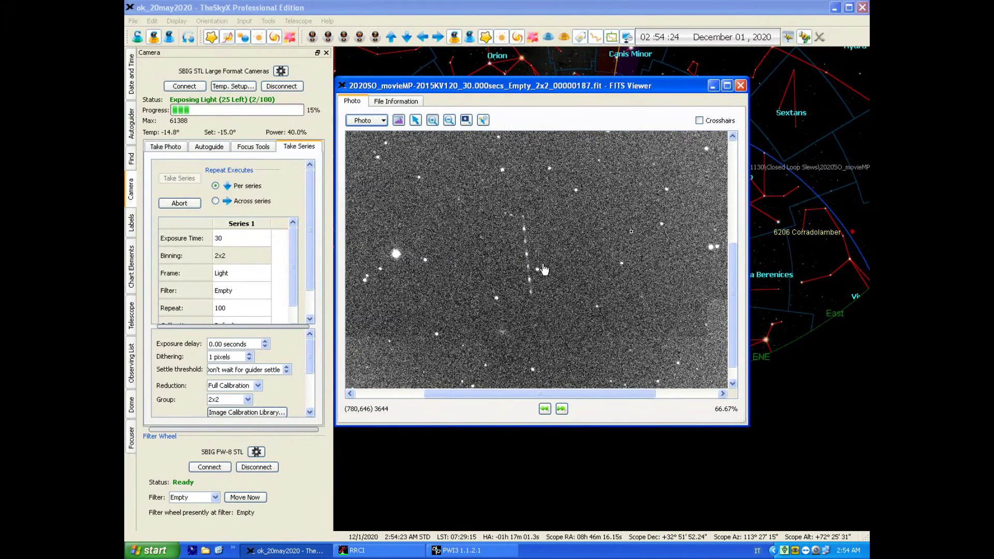
{"action": "scroll", "coordinate": [543, 269], "scroll_direction": "up", "scroll_amount": 1}
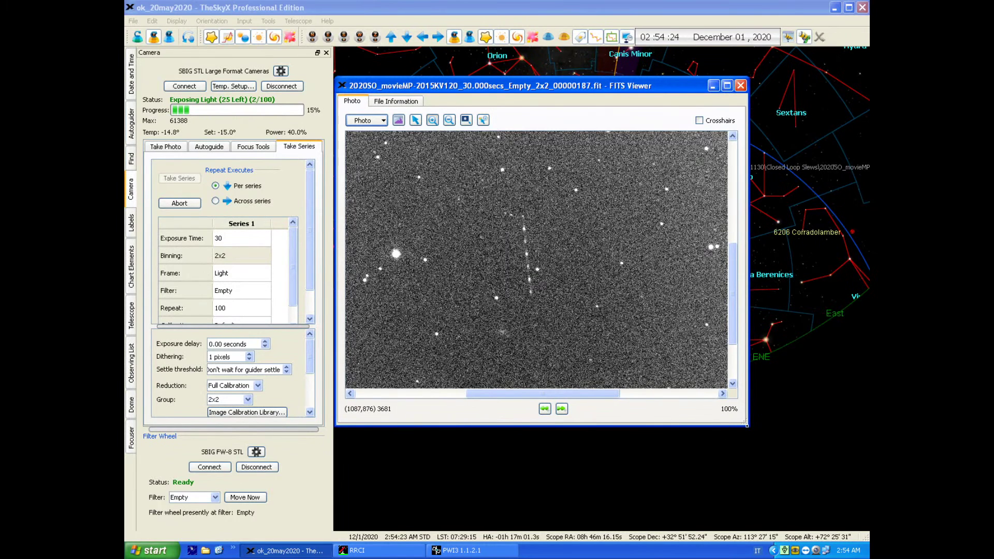
{"action": "left_click", "coordinate": [699, 120]}
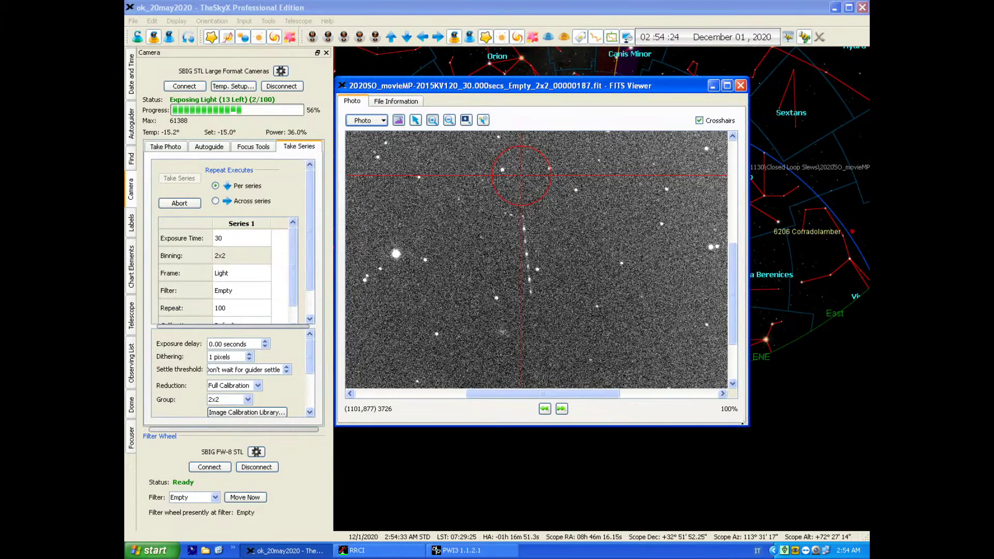
{"action": "left_click_drag", "start_coordinate": [748, 425], "coordinate": [812, 509]}
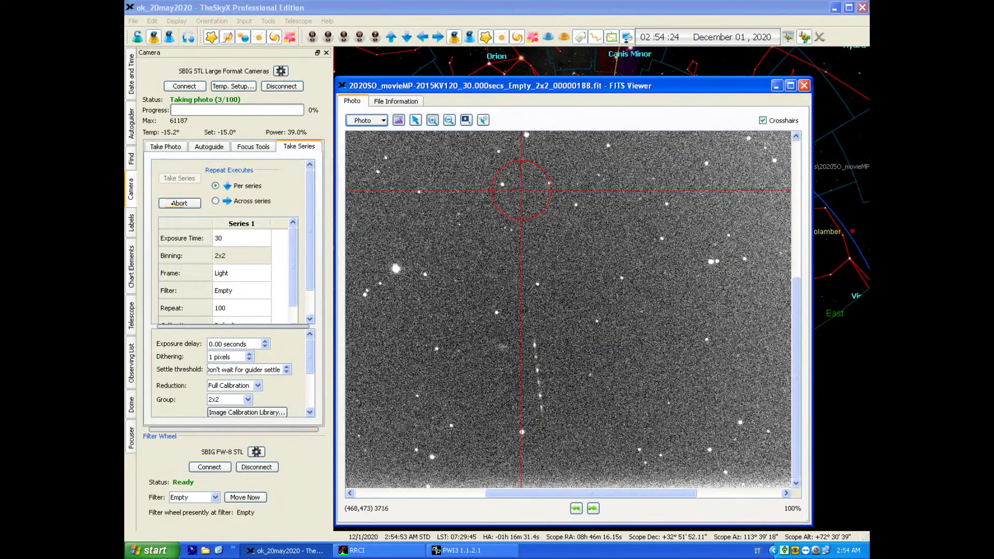
Abort the running series and recenter the telescope twice on a point below the dashed trail via the camera relays.
{"action": "left_click", "coordinate": [197, 203]}
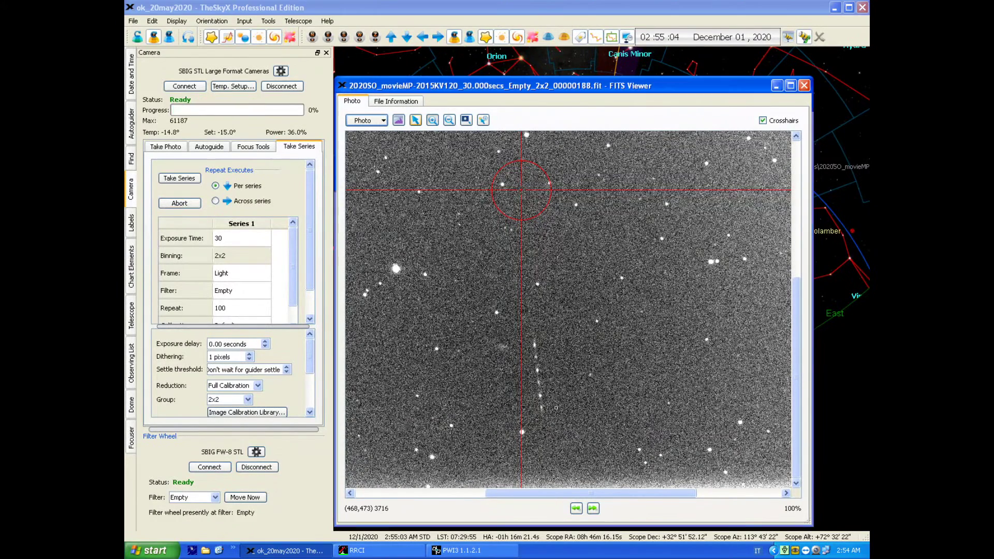
{"action": "right_click", "coordinate": [550, 479]}
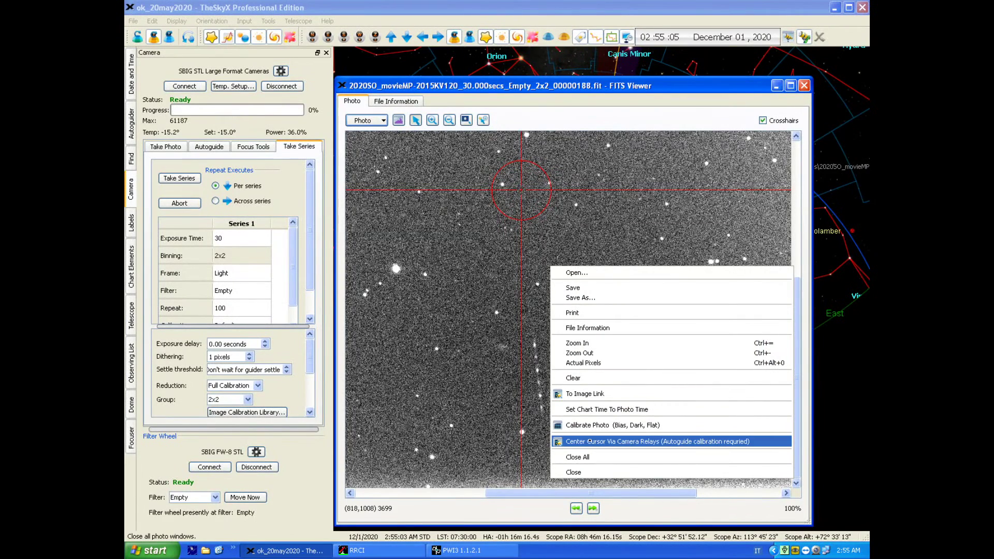
{"action": "left_click", "coordinate": [589, 441]}
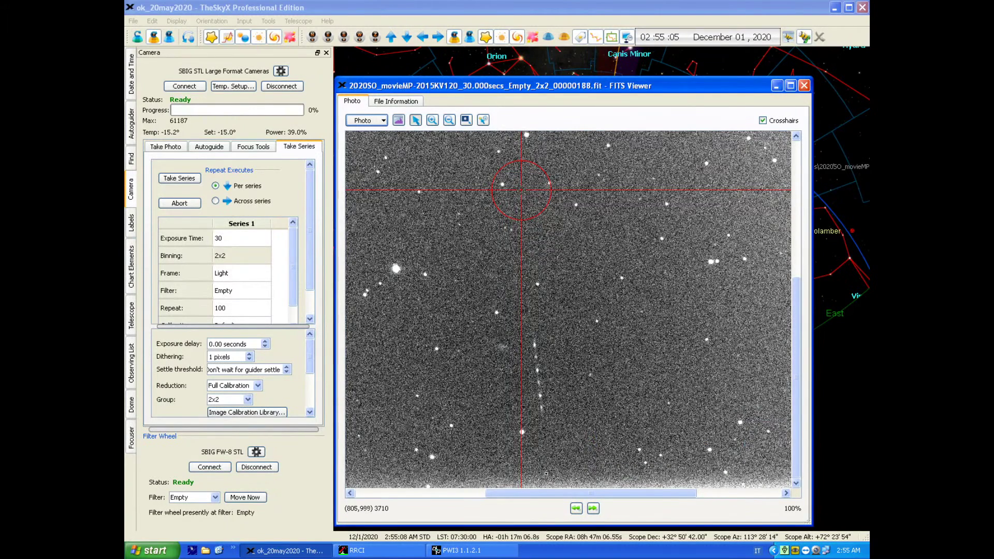
{"action": "right_click", "coordinate": [547, 473]}
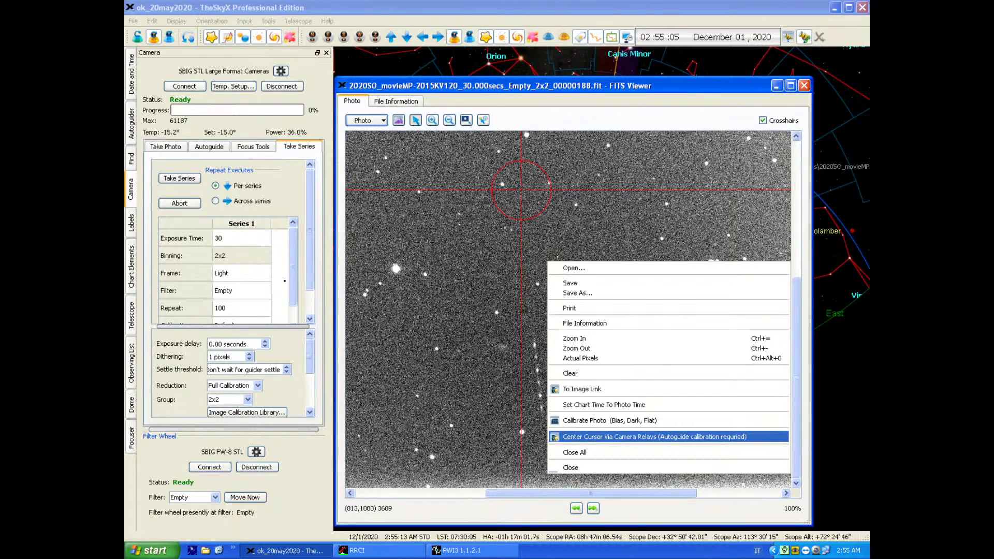
{"action": "left_click", "coordinate": [655, 436]}
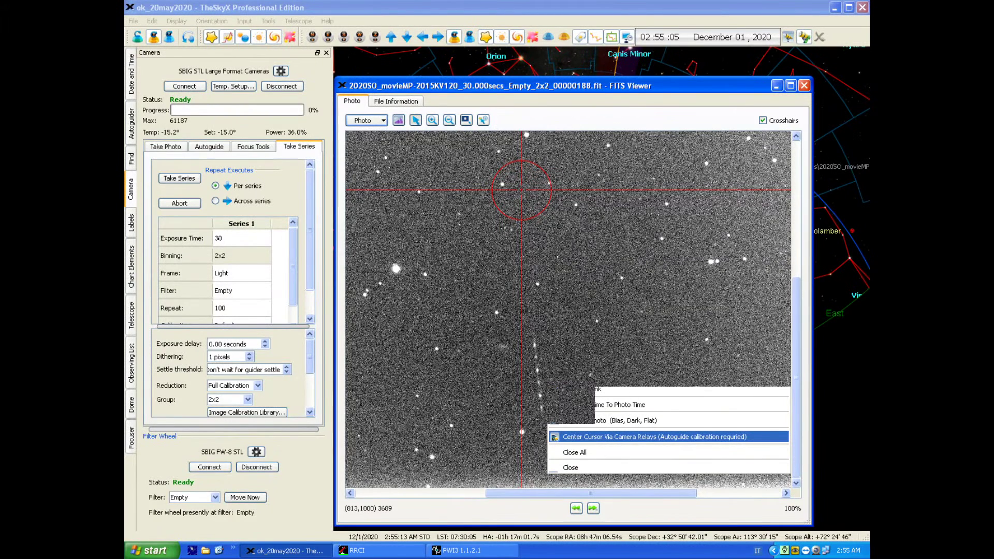
Set the series' exposure time to 60 seconds and start taking the series.
{"action": "left_click", "coordinate": [238, 238]}
{"action": "type", "text": "60"}
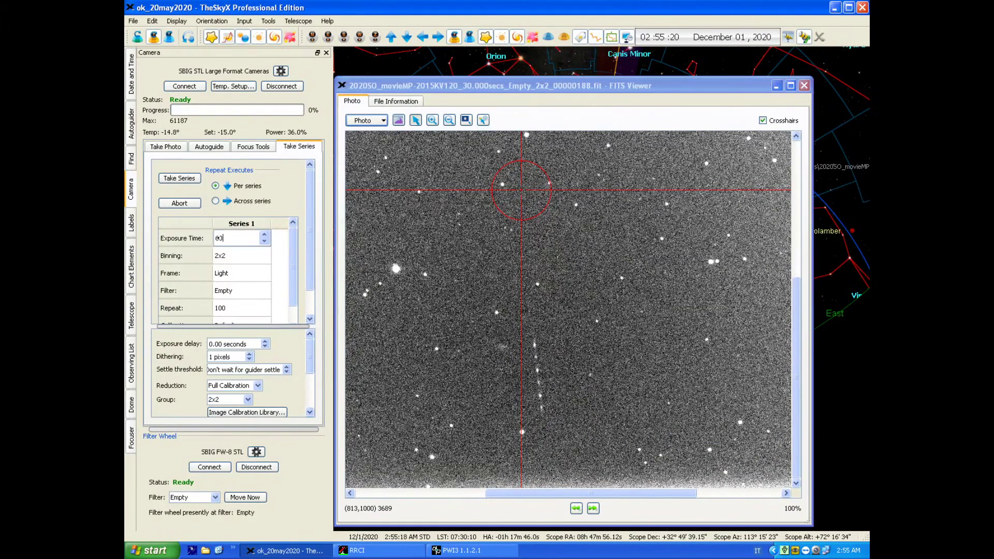
{"action": "left_click", "coordinate": [189, 178]}
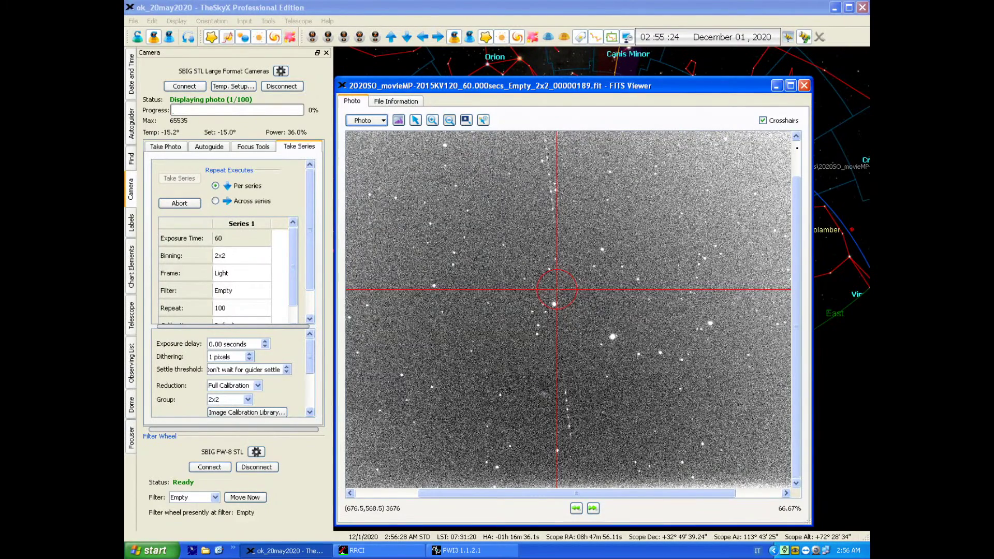
Examine the dashed trail in the 60-second photos at 100% zoom without crosshairs.
{"action": "left_click", "coordinate": [482, 120]}
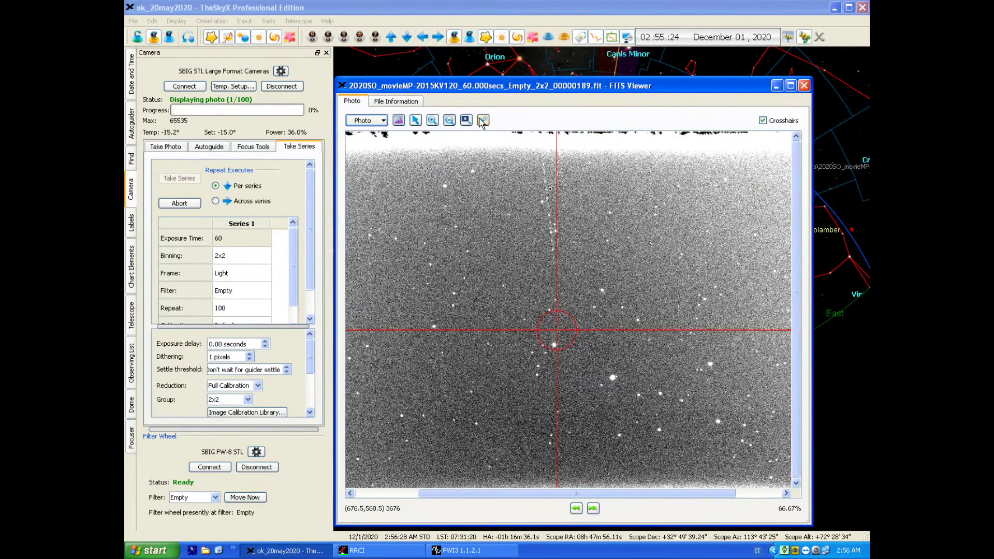
{"action": "left_click", "coordinate": [483, 120]}
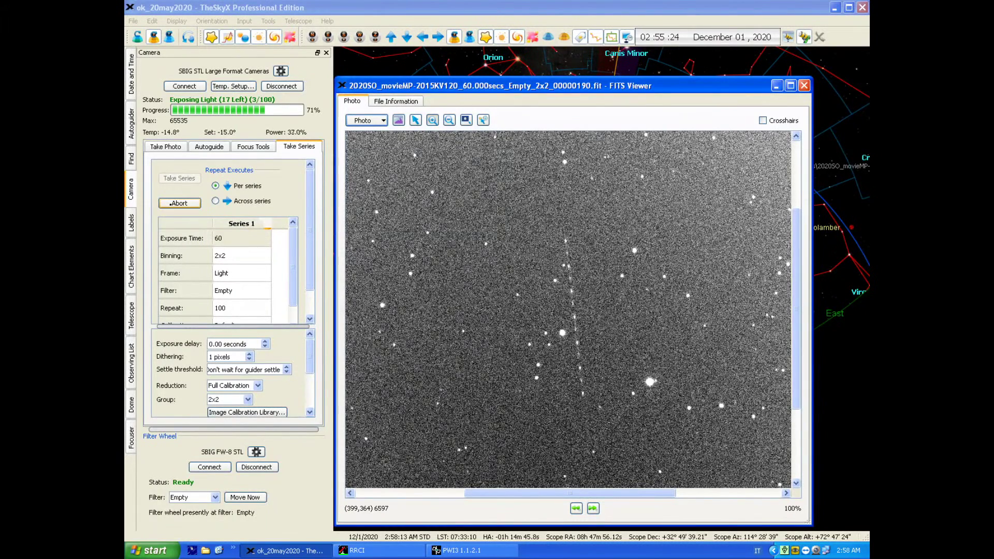
Abort the 60-second series and start satellite tracking on the telescope's current target.
{"action": "left_click", "coordinate": [180, 203]}
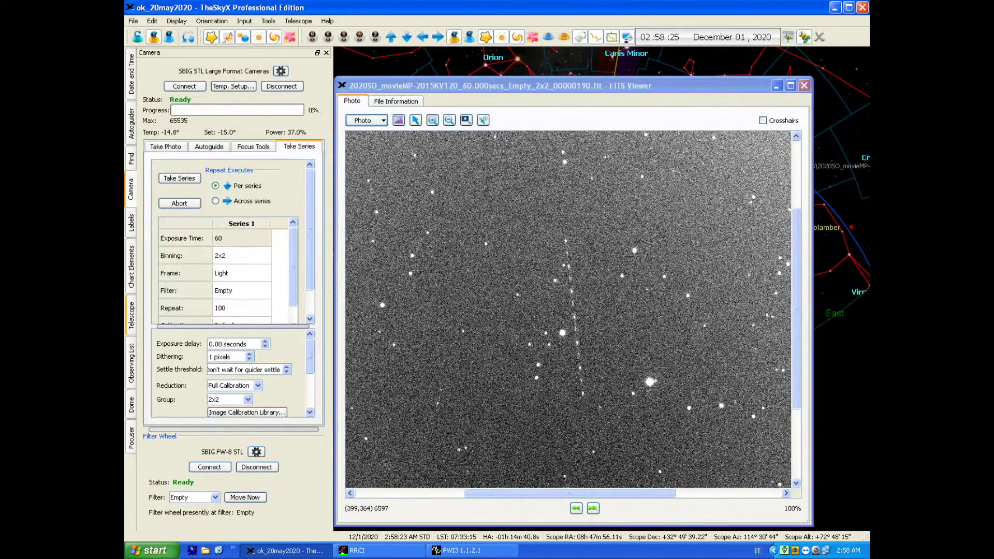
{"action": "left_click", "coordinate": [131, 316]}
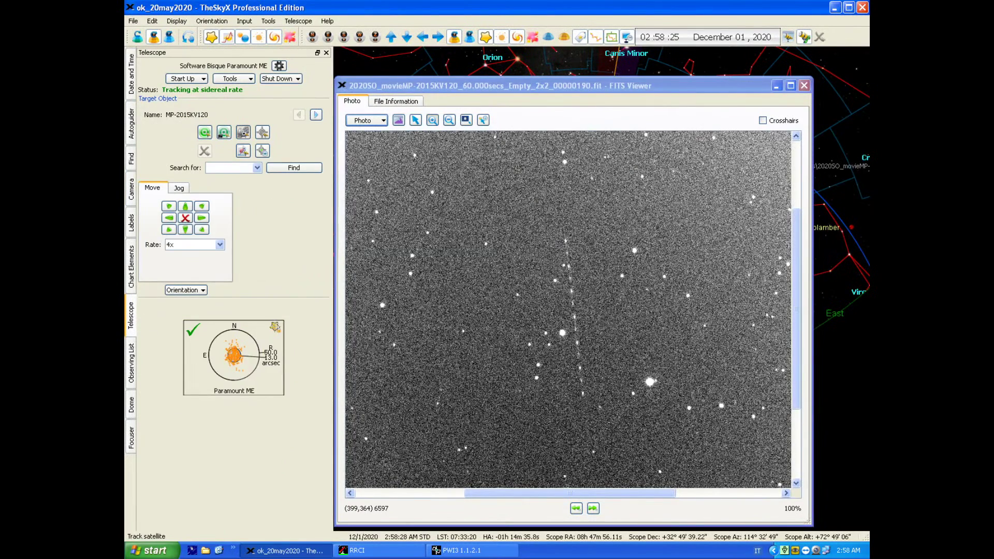
{"action": "left_click", "coordinate": [243, 132]}
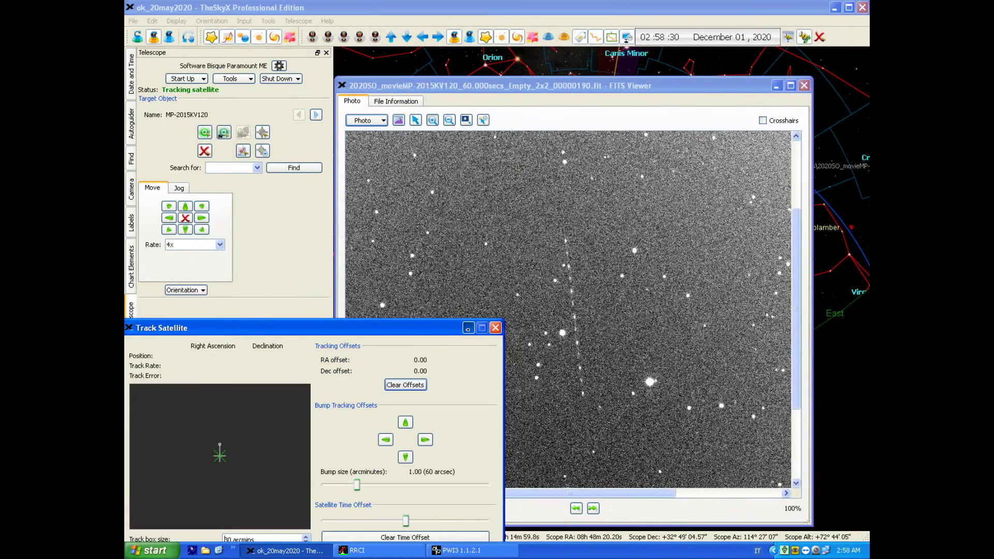
Start the 60-second series while tracking the satellite, and briefly overlay the crosshairs to check the object's position.
{"action": "left_click", "coordinate": [468, 328]}
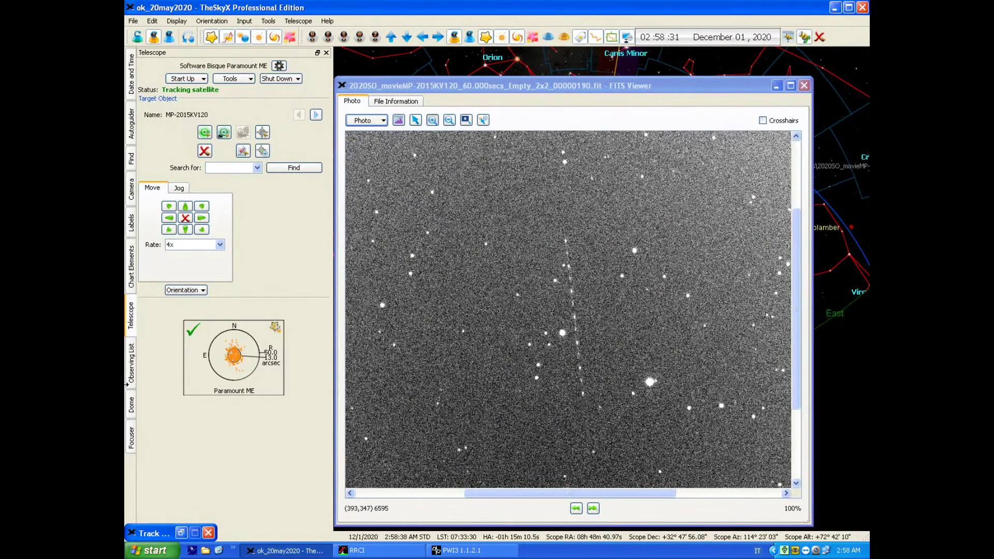
{"action": "left_click", "coordinate": [130, 189]}
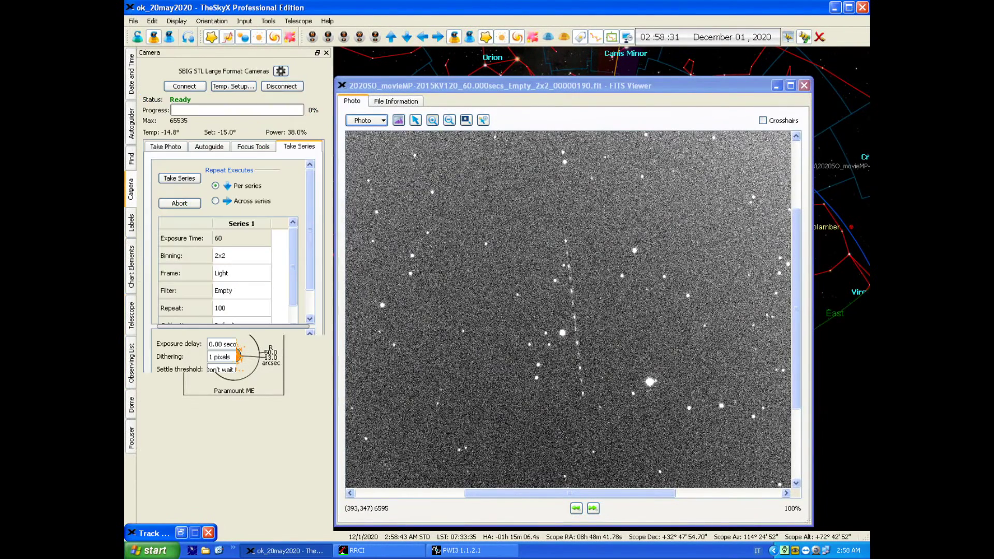
{"action": "left_click", "coordinate": [180, 179]}
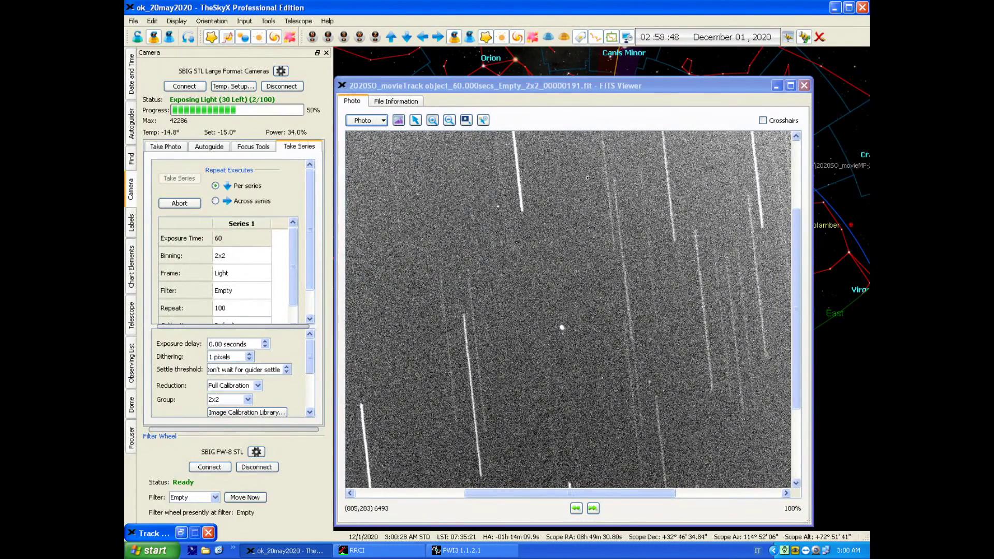
{"action": "left_click", "coordinate": [762, 120]}
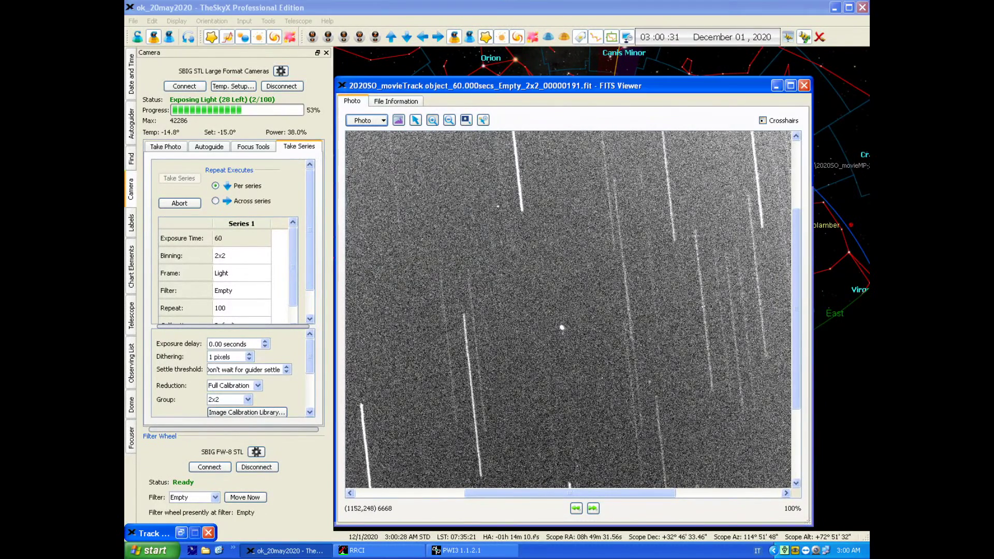
{"action": "left_click", "coordinate": [762, 120]}
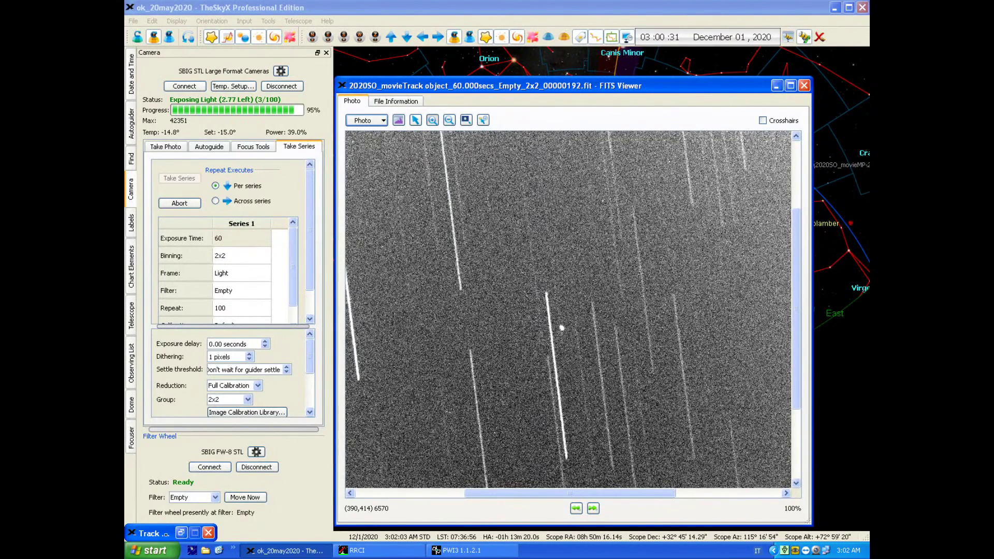
Open the recently used ephemeris file SatViaEphemMP-2015KV120.txt.
{"action": "left_click", "coordinate": [150, 550]}
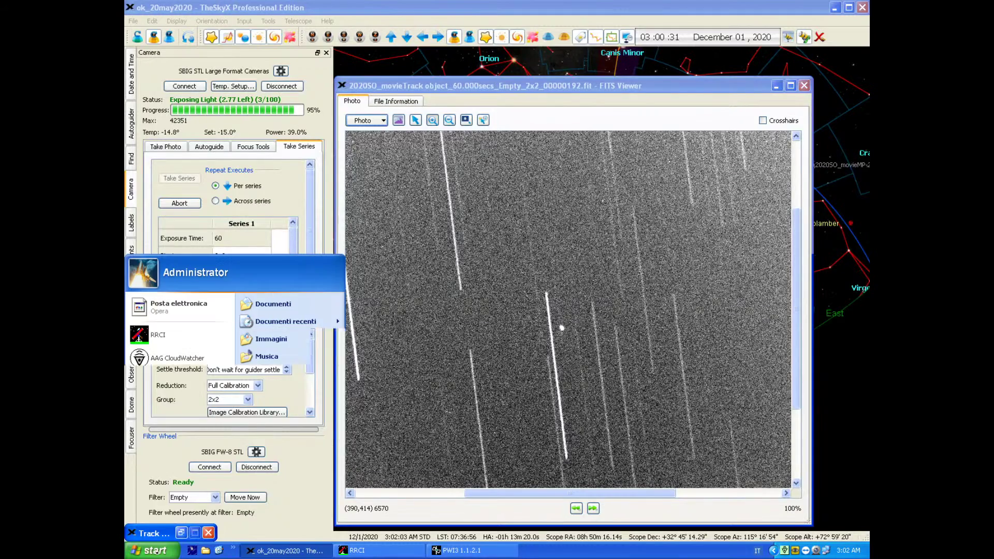
{"action": "mouse_move", "coordinate": [314, 322]}
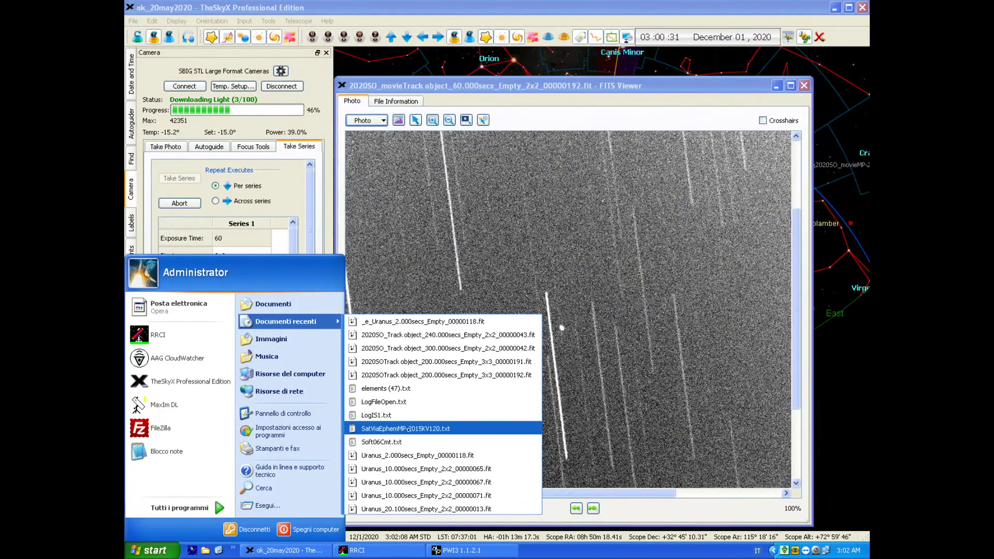
{"action": "left_click", "coordinate": [405, 428]}
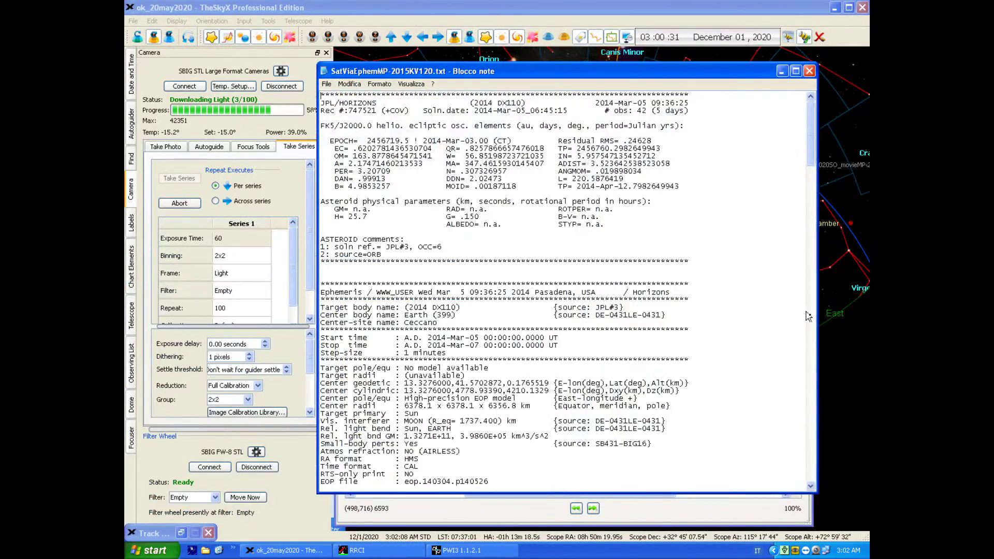
Replace the ephemeris rows between $$SOE and $$EOE with 10-minute rows for 2020-Dec-01 02:00 to 07:50.
{"action": "left_click", "coordinate": [809, 315]}
{"action": "scroll", "coordinate": [564, 290], "scroll_direction": "up", "scroll_amount": 17}
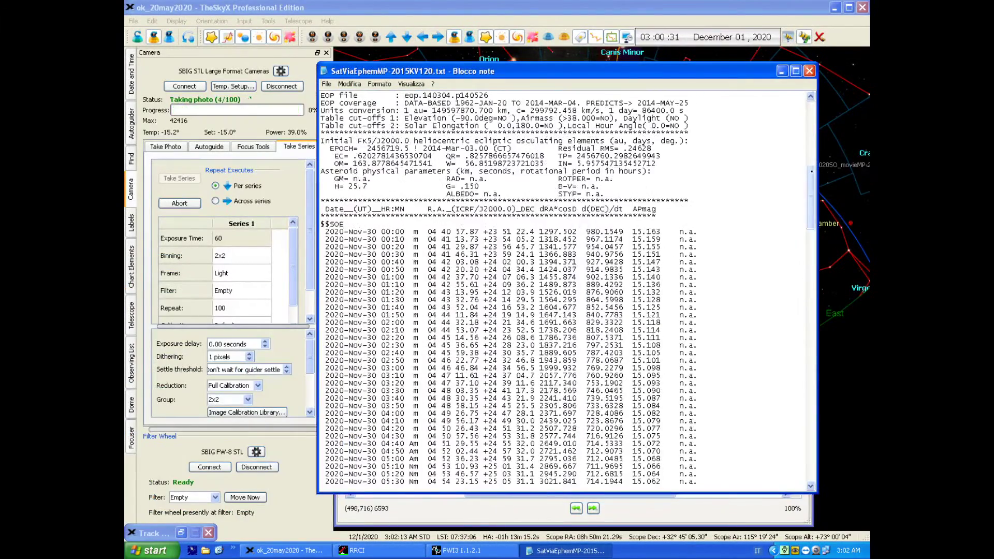
{"action": "mouse_move", "coordinate": [321, 232]}
{"action": "left_mouse_down"}
{"action": "mouse_move", "coordinate": [647, 233]}
{"action": "mouse_move", "coordinate": [322, 247]}
{"action": "left_mouse_up"}
{"action": "scroll", "coordinate": [744, 355], "scroll_direction": "down", "scroll_amount": 20}
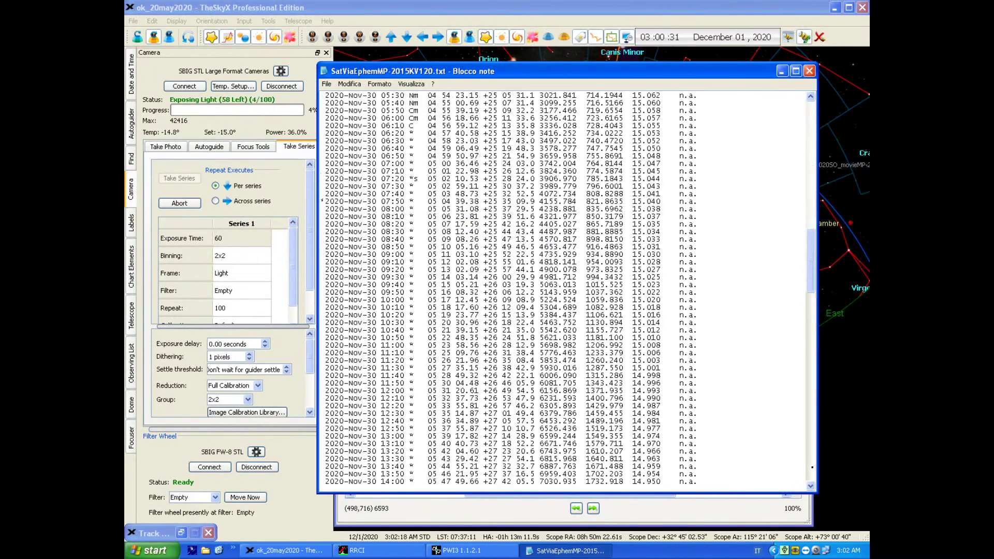
{"action": "scroll", "coordinate": [744, 355], "scroll_direction": "up", "scroll_amount": 3}
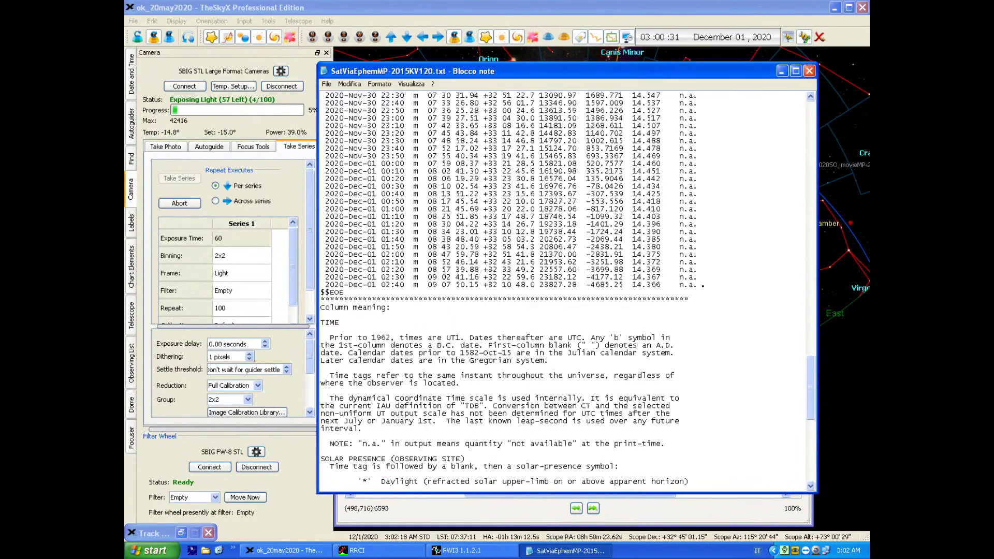
{"action": "left_click", "coordinate": [699, 284], "text": "shift"}
{"action": "scroll", "coordinate": [581, 217], "scroll_direction": "down", "scroll_amount": 7}
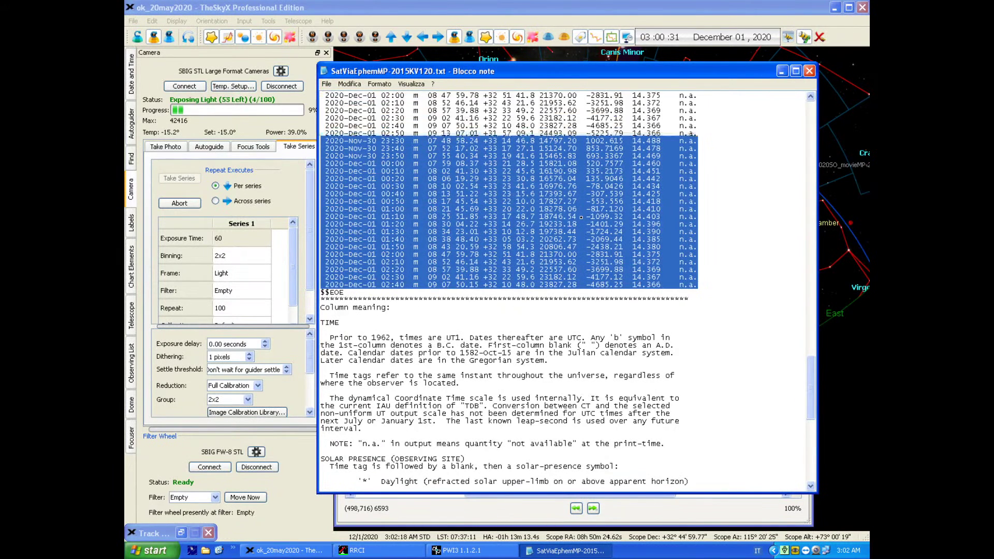
{"action": "left_click", "coordinate": [402, 133]}
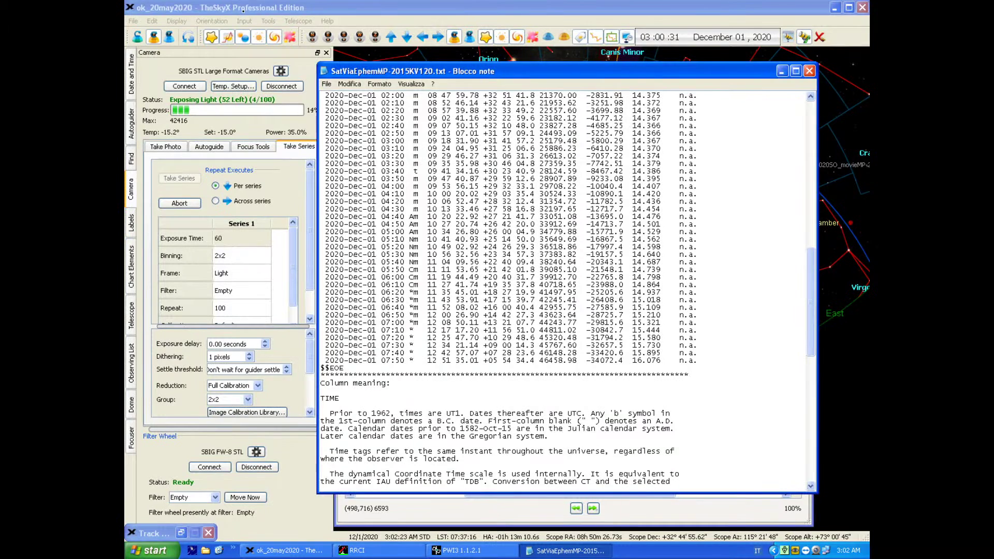
{"action": "left_click", "coordinate": [243, 10]}
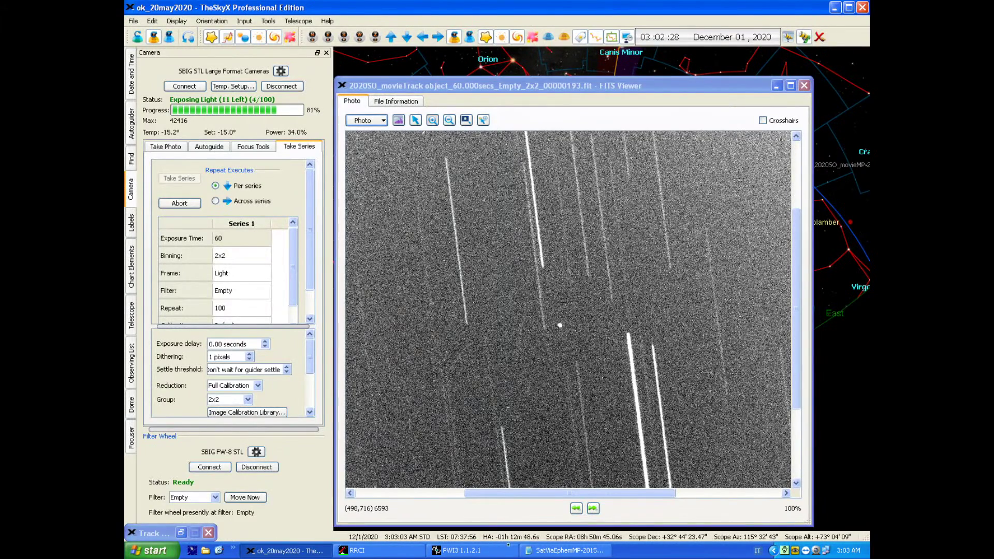
Replace the 10-minute ephemeris rows with rows for 2020-Dec-01 at 3-minute intervals and save the file.
{"action": "key", "text": "alt+Tab"}
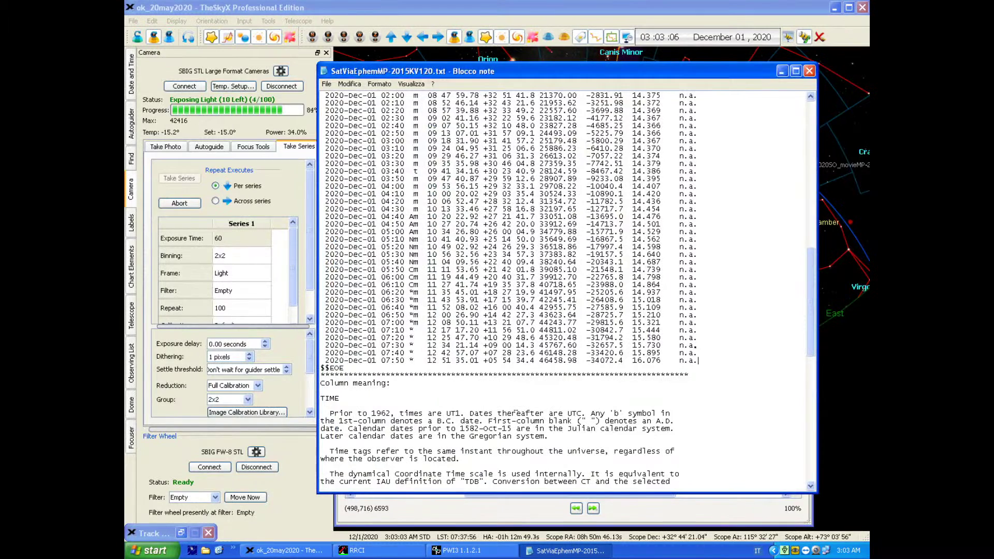
{"action": "scroll", "coordinate": [516, 412], "scroll_direction": "up", "scroll_amount": 17}
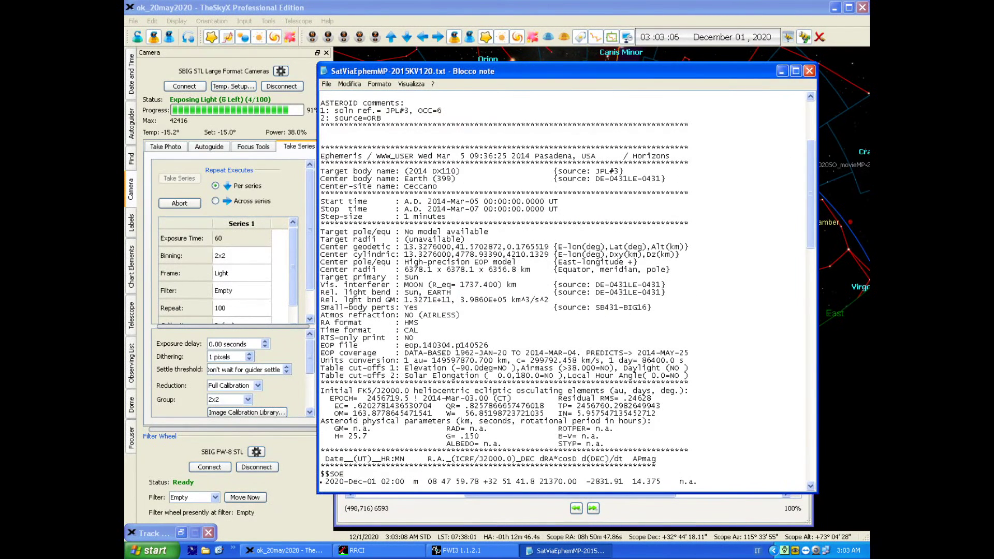
{"action": "scroll", "coordinate": [564, 290], "scroll_direction": "down", "scroll_amount": 17}
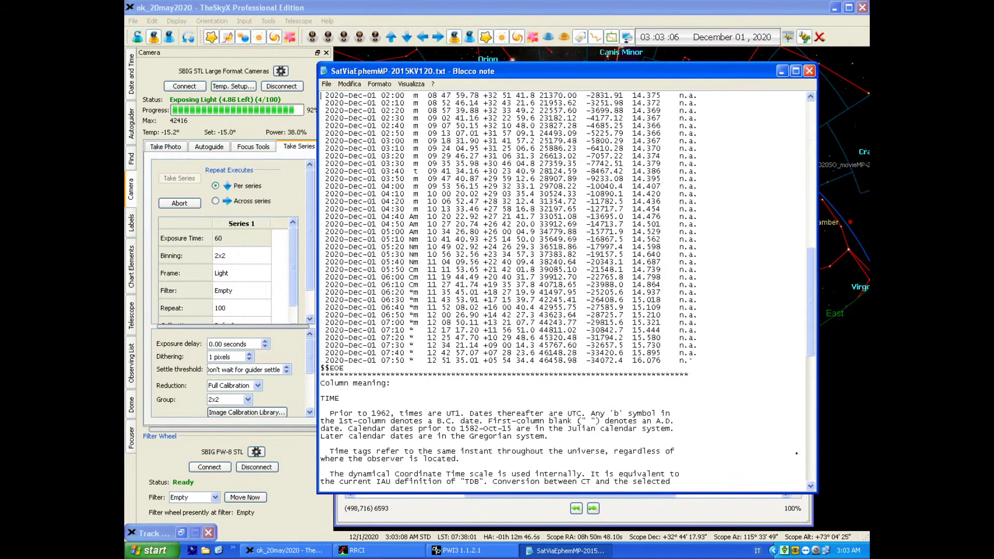
{"action": "left_click", "coordinate": [698, 361], "text": "shift"}
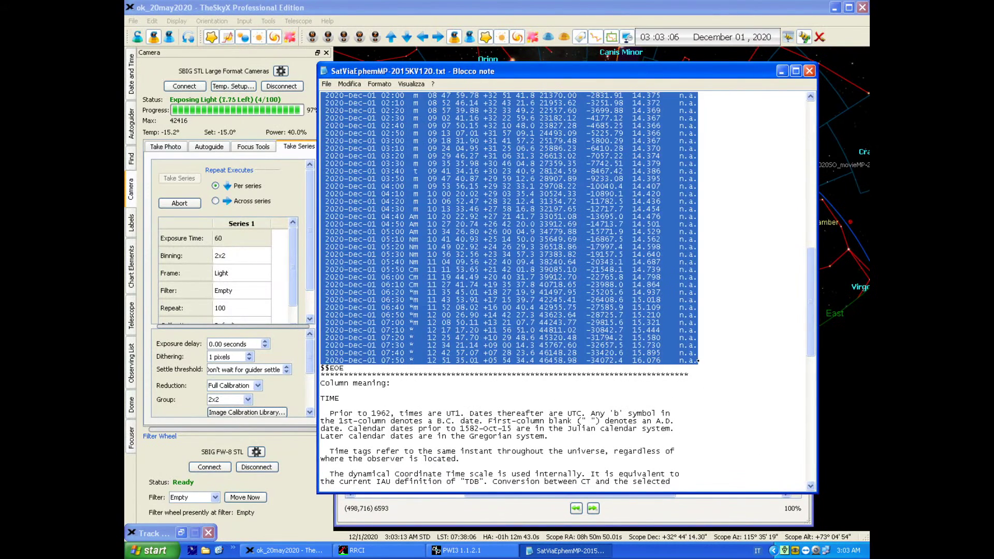
{"action": "key", "text": "ctrl+v"}
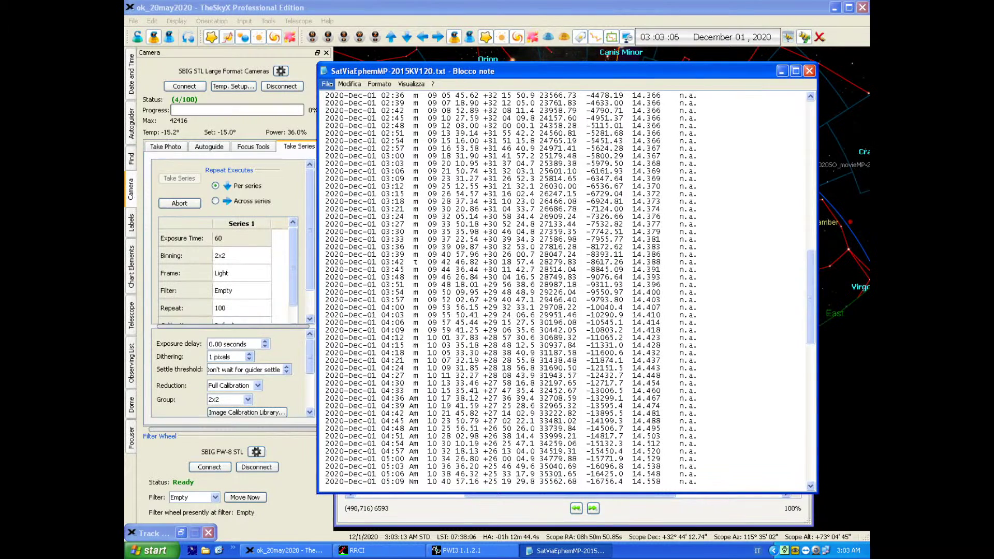
{"action": "left_click", "coordinate": [326, 84]}
{"action": "left_click", "coordinate": [347, 117]}
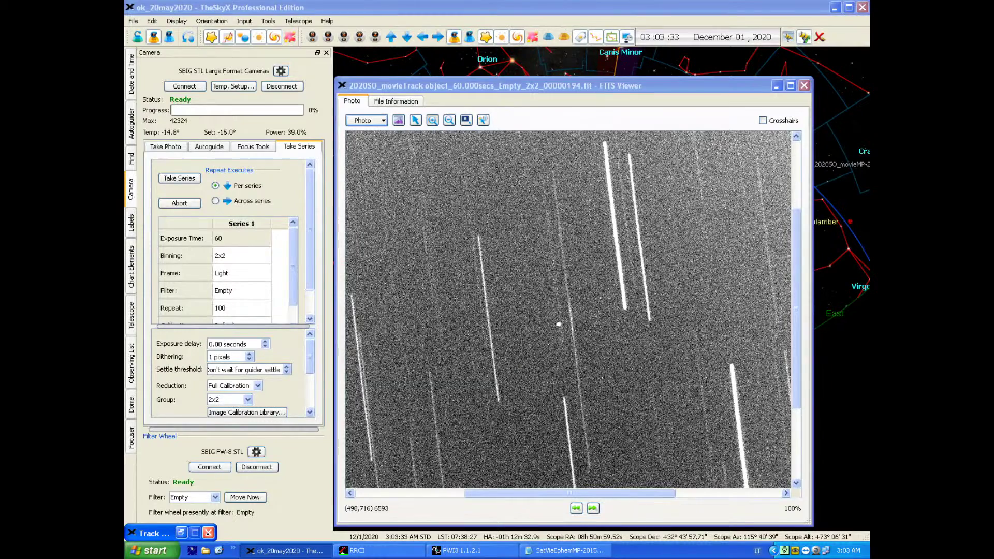
Stop the satellite tracking and import updated satellite data from the web.
{"action": "left_click", "coordinate": [208, 532]}
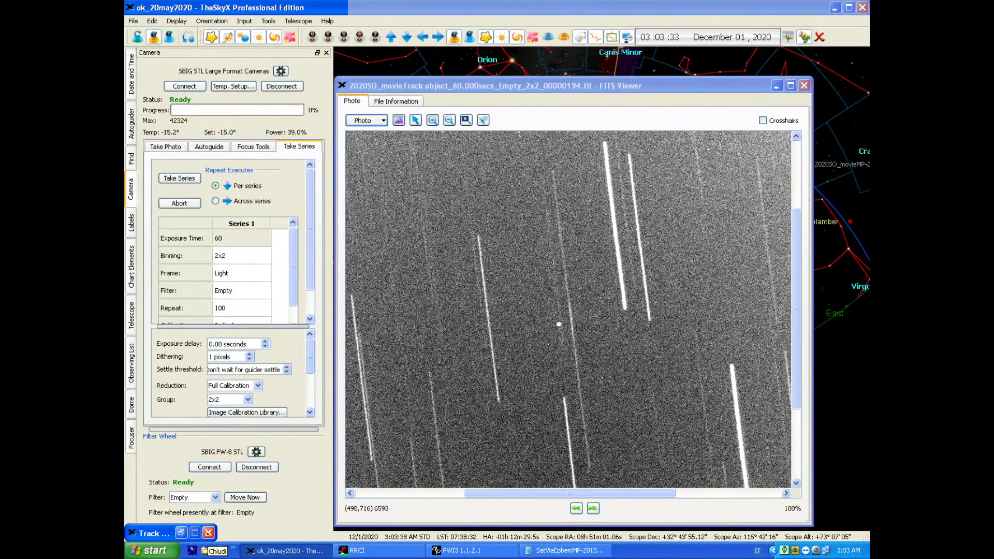
{"action": "left_click", "coordinate": [245, 21]}
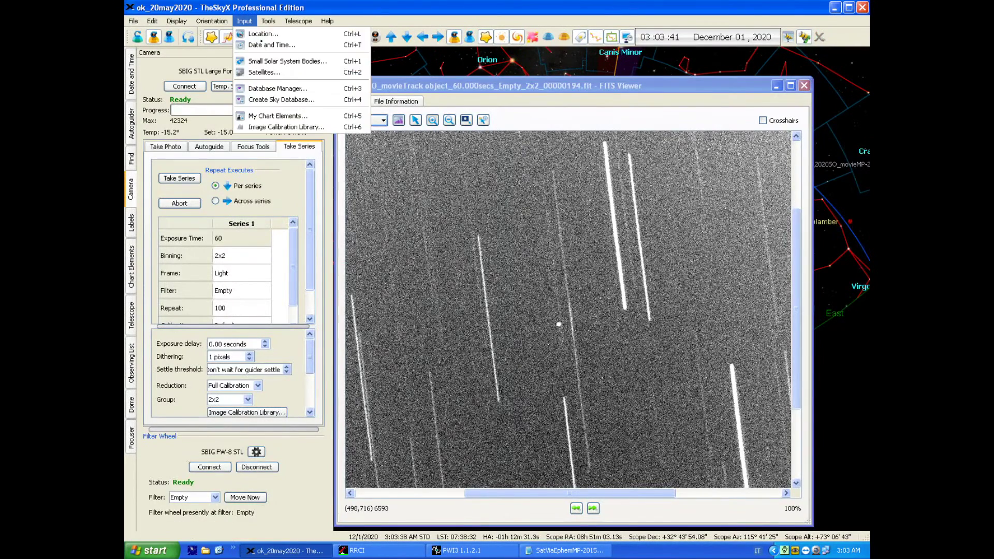
{"action": "left_click", "coordinate": [264, 71]}
{"action": "left_click", "coordinate": [260, 163]}
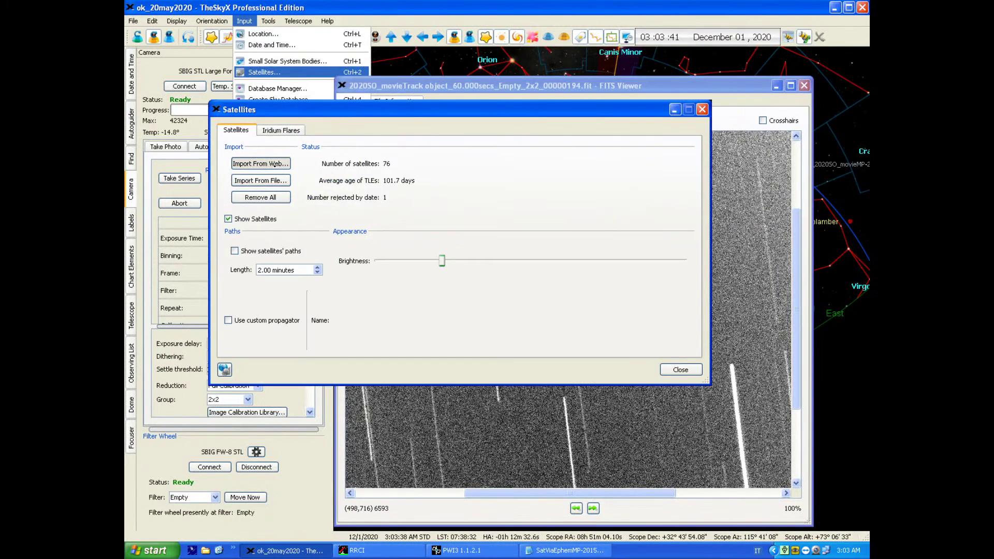
{"action": "left_click", "coordinate": [503, 316]}
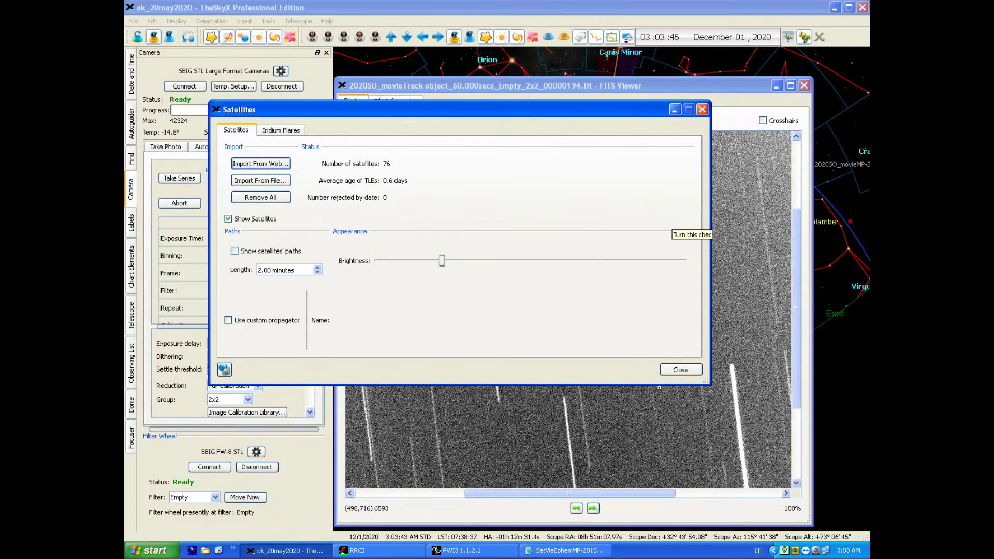
{"action": "left_click", "coordinate": [680, 369]}
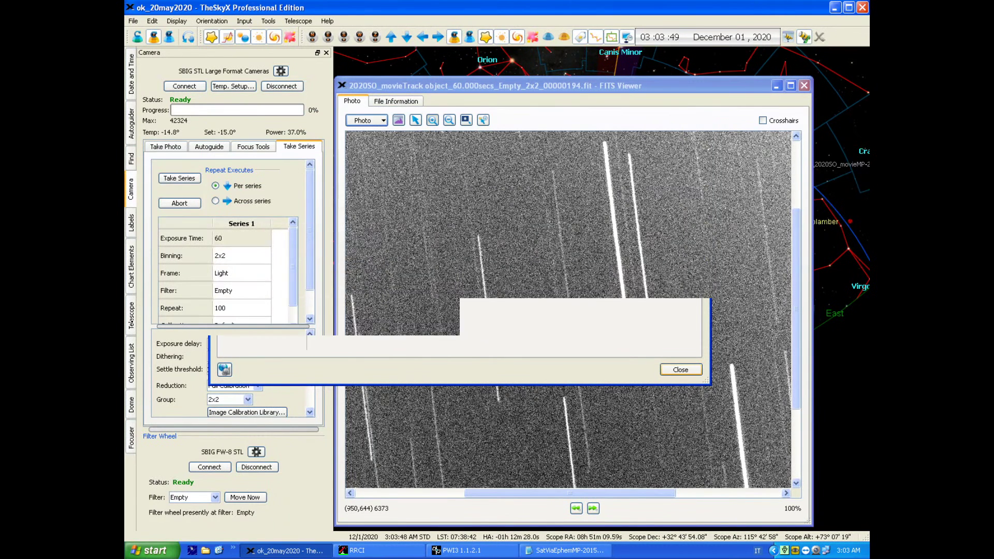
Restart satellite tracking on MP-2015KV120 and start taking 2-second focus photos.
{"action": "left_click", "coordinate": [131, 316]}
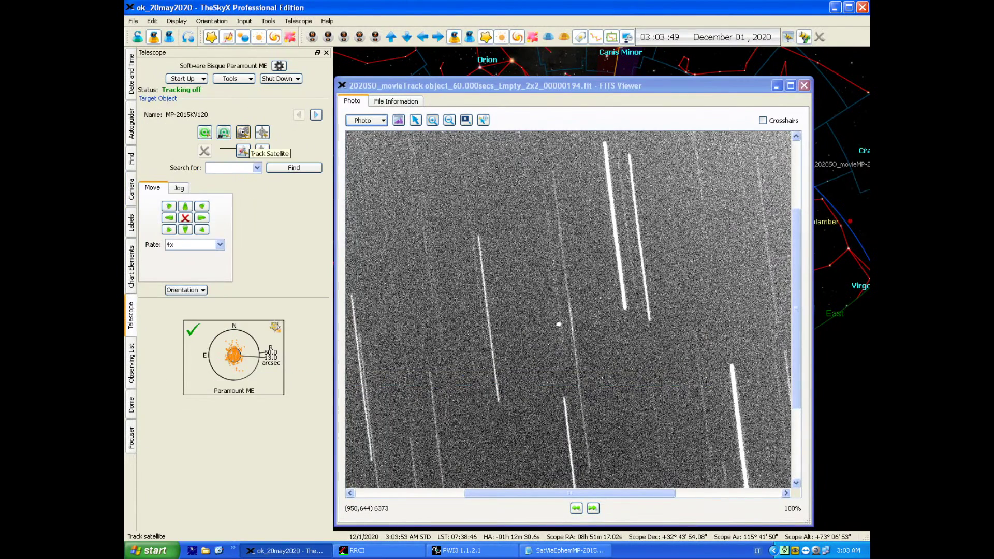
{"action": "left_click", "coordinate": [243, 150]}
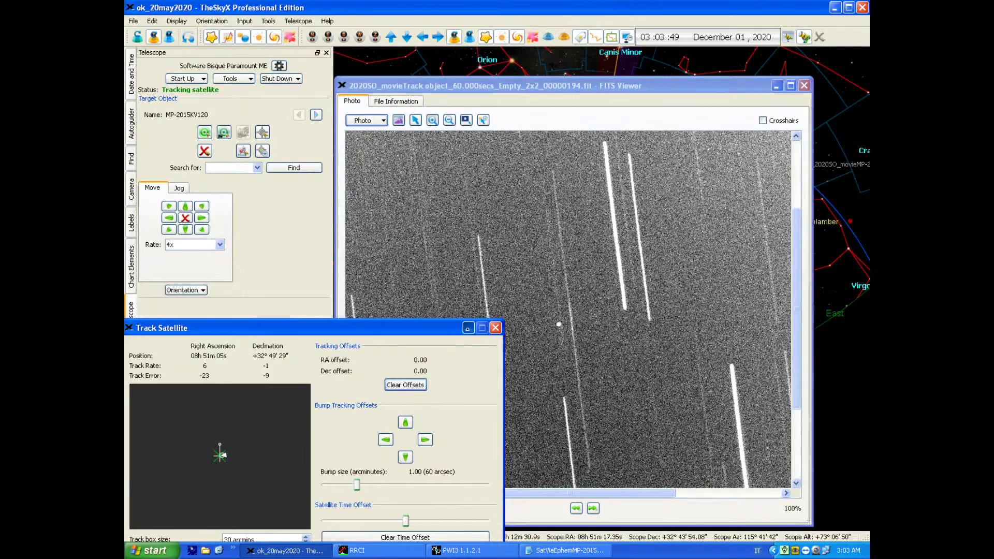
{"action": "left_click", "coordinate": [131, 189]}
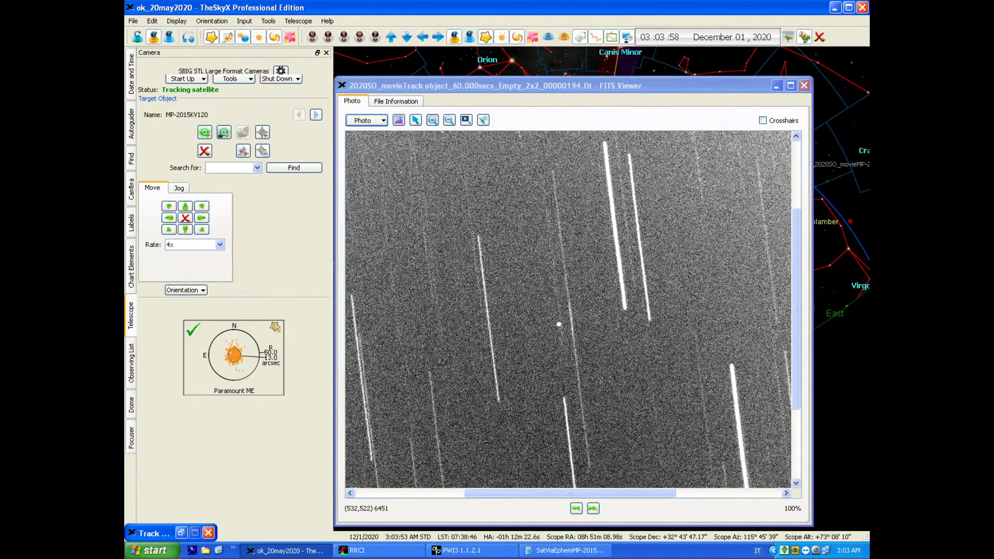
{"action": "left_click", "coordinate": [263, 147]}
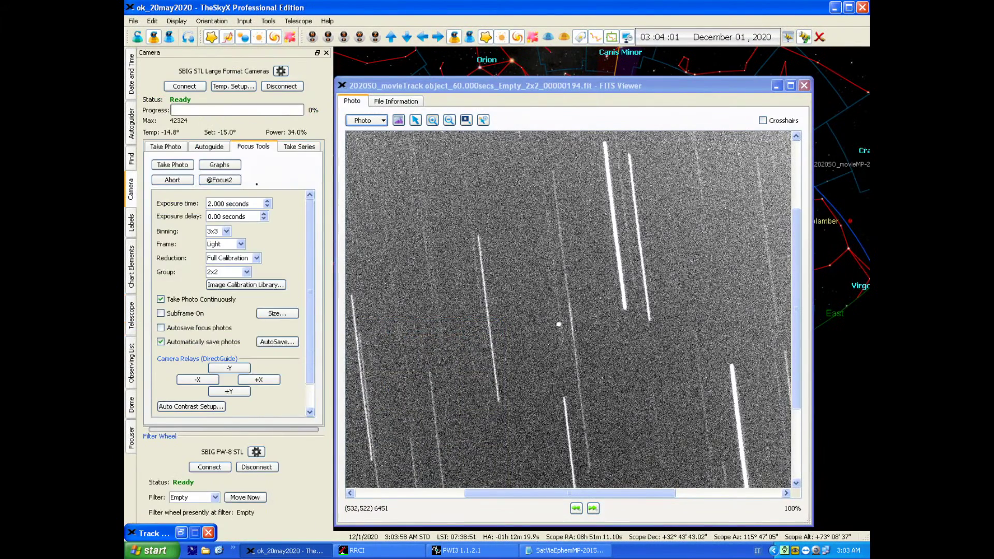
{"action": "left_click", "coordinate": [172, 164]}
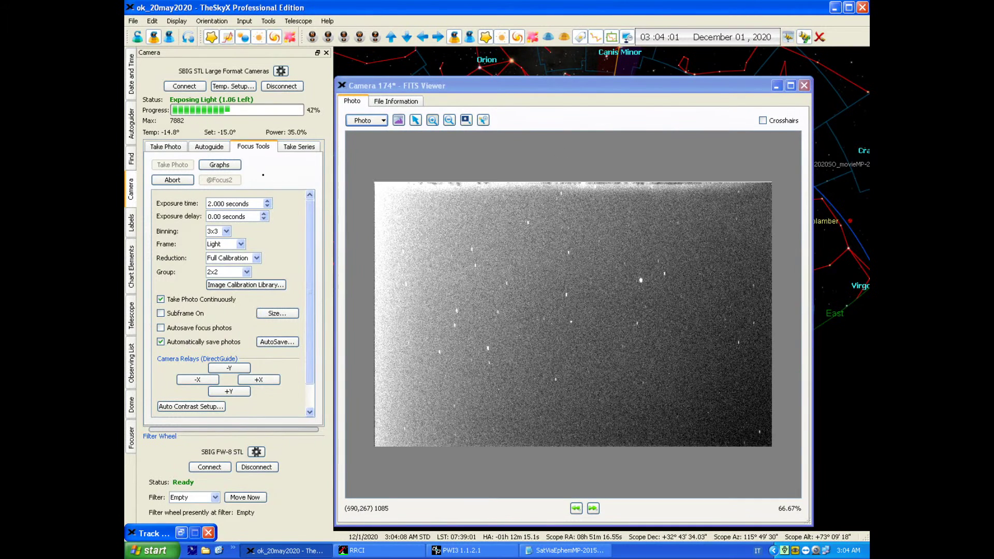
Set the series' exposure time to 120 seconds, start taking the series, and enlarge the last focus photo.
{"action": "left_click", "coordinate": [299, 146]}
{"action": "left_click", "coordinate": [238, 238]}
{"action": "type", "text": "120"}
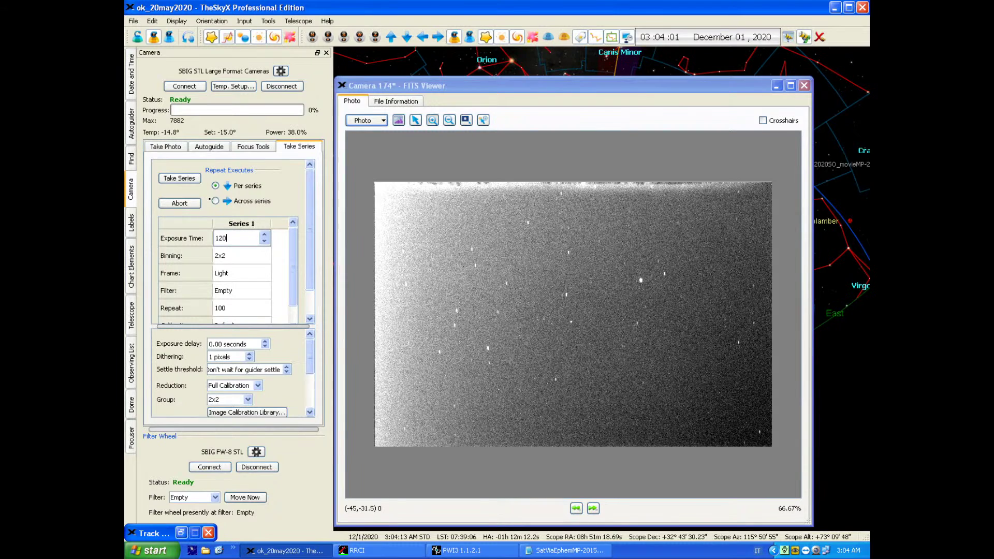
{"action": "left_click", "coordinate": [189, 179]}
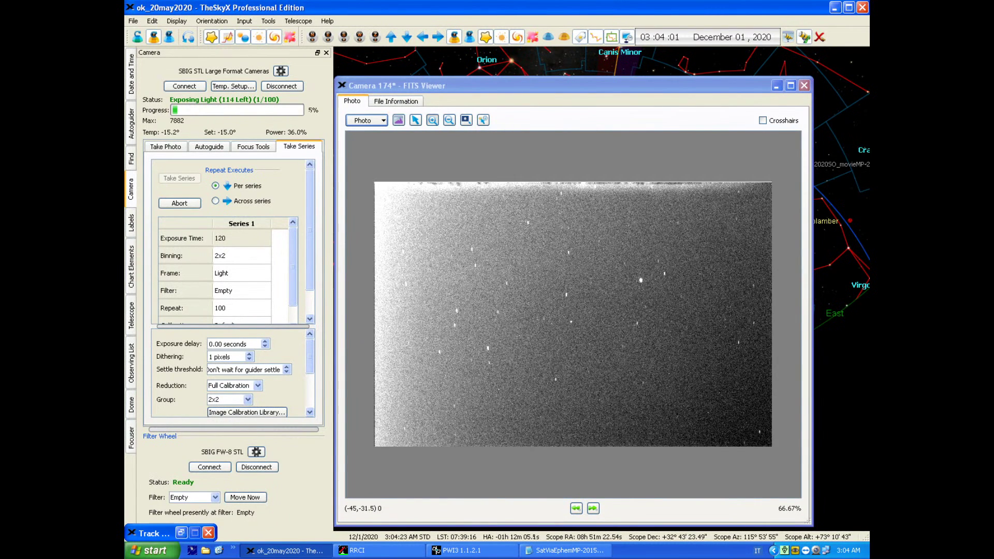
{"action": "left_click", "coordinate": [429, 134]}
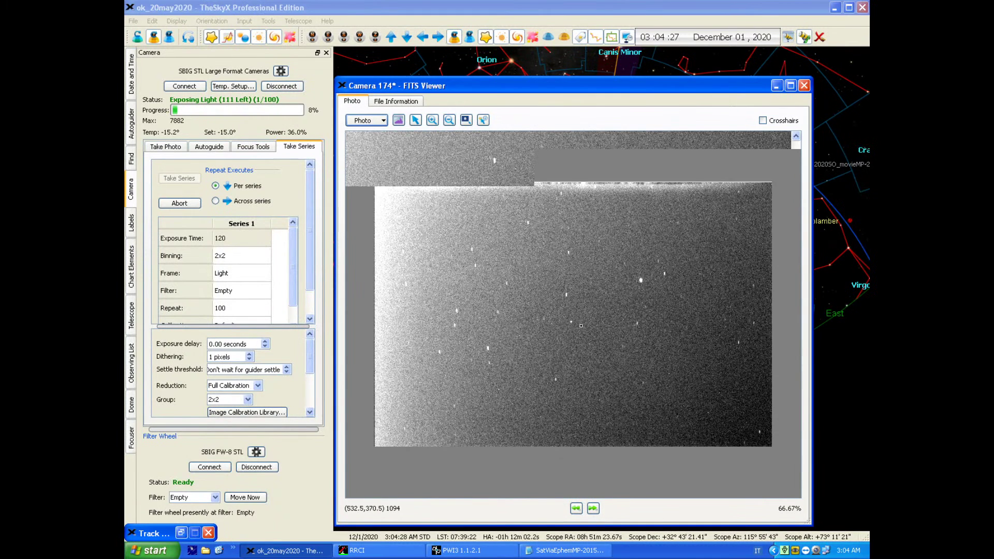